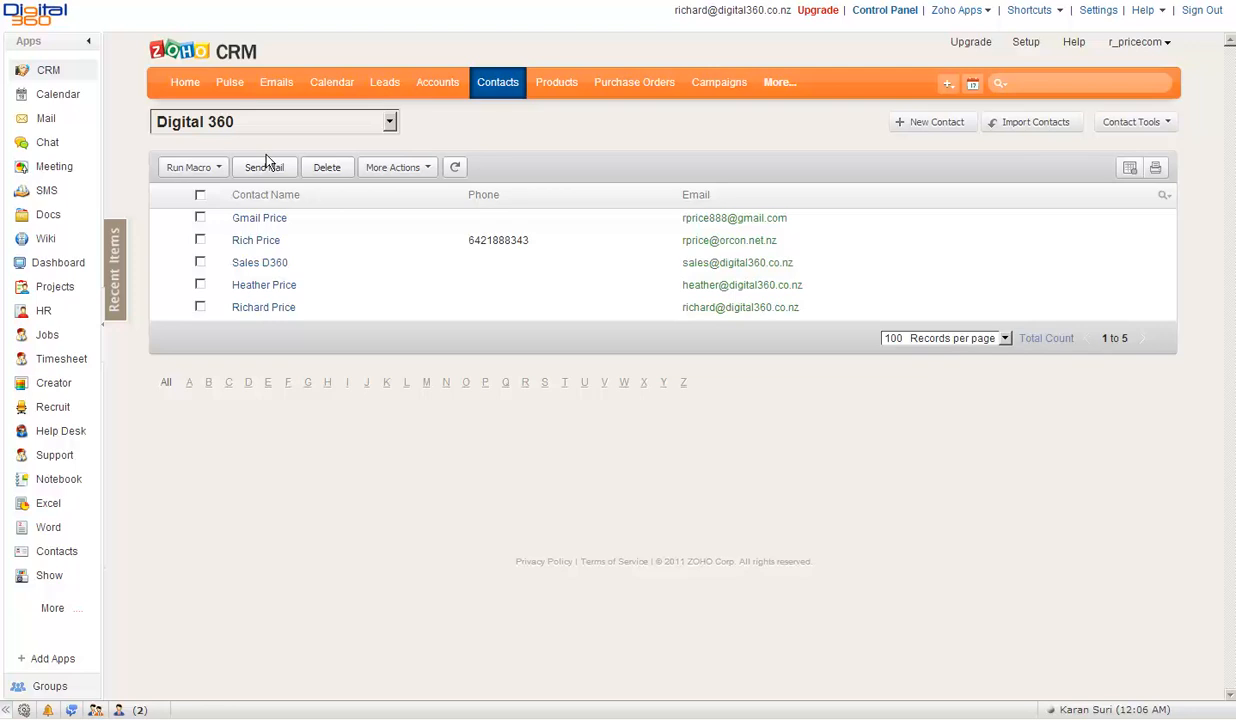
# - Save the Digital 360 contact view filtered on Account Name is Digital 360 Limited
pyautogui.moveTo(345, 127)
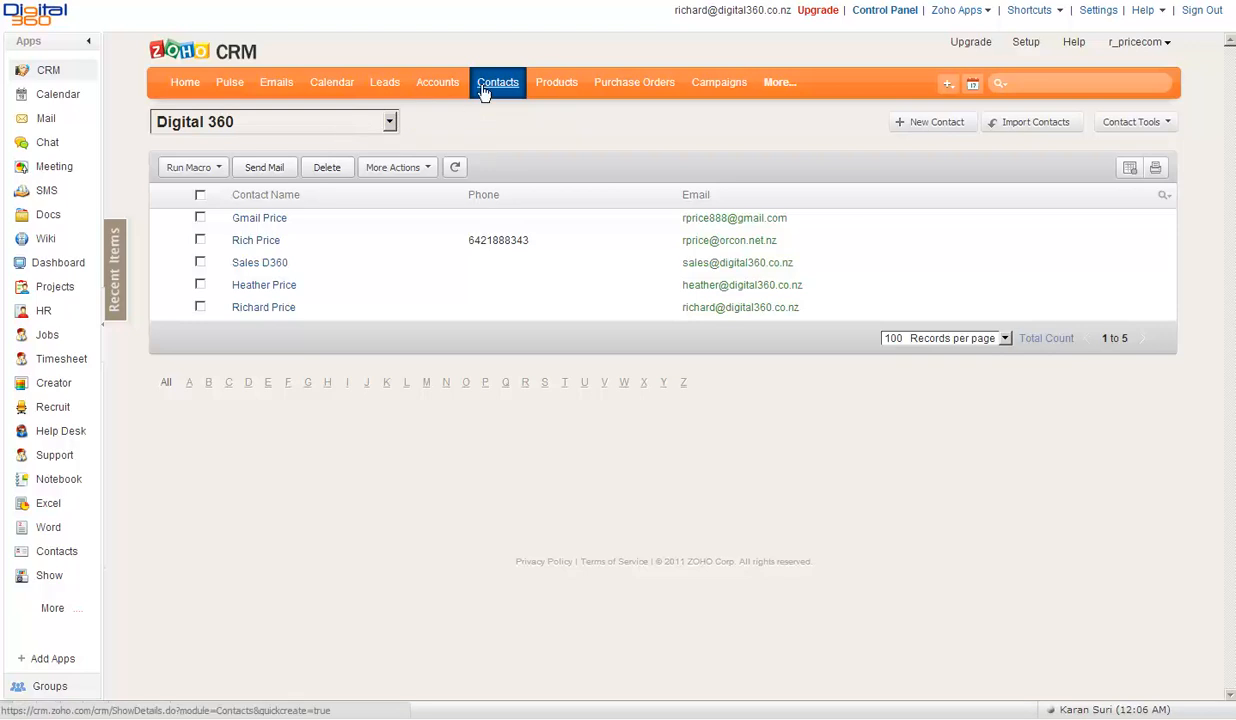
pyautogui.moveTo(408, 128)
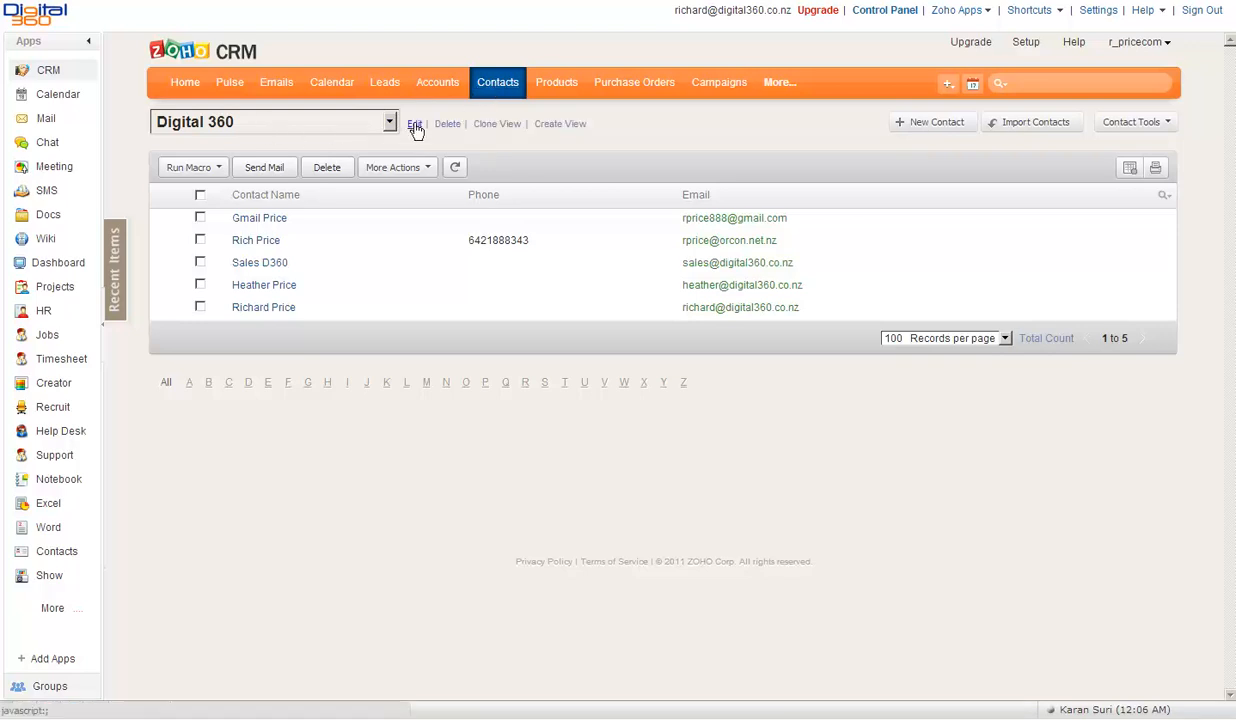
pyautogui.click(414, 124)
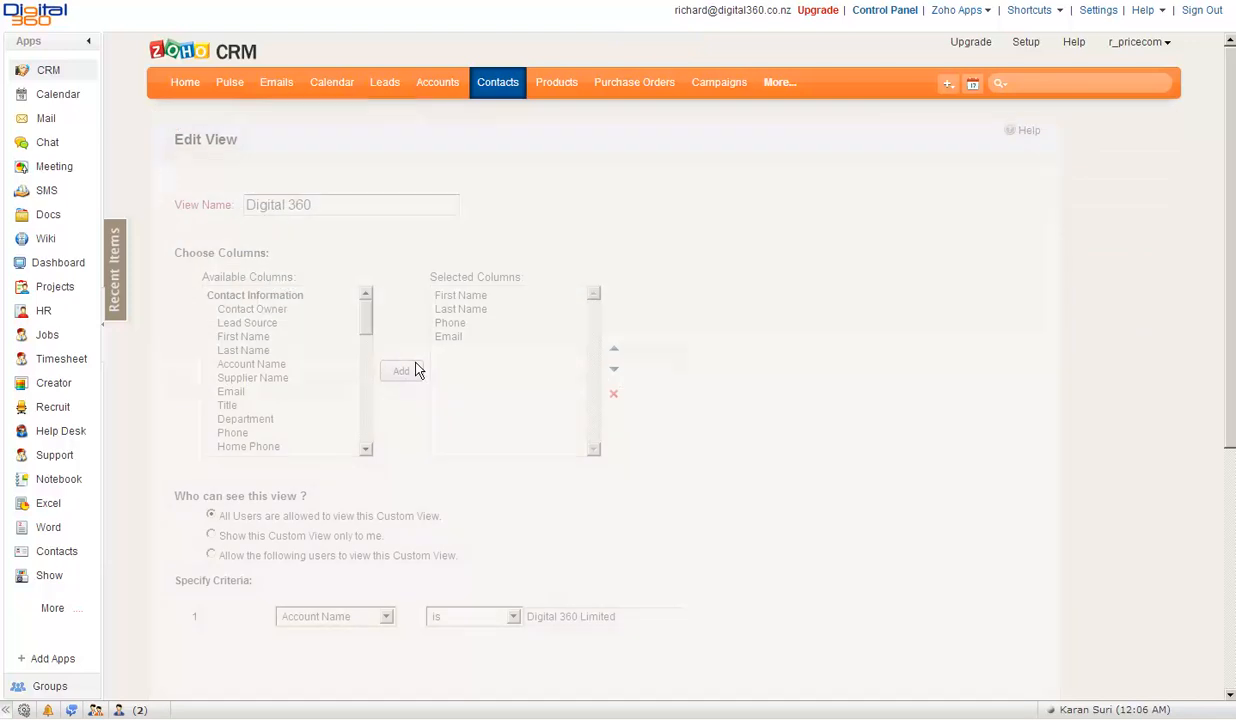
pyautogui.scroll(-3, 415, 367)
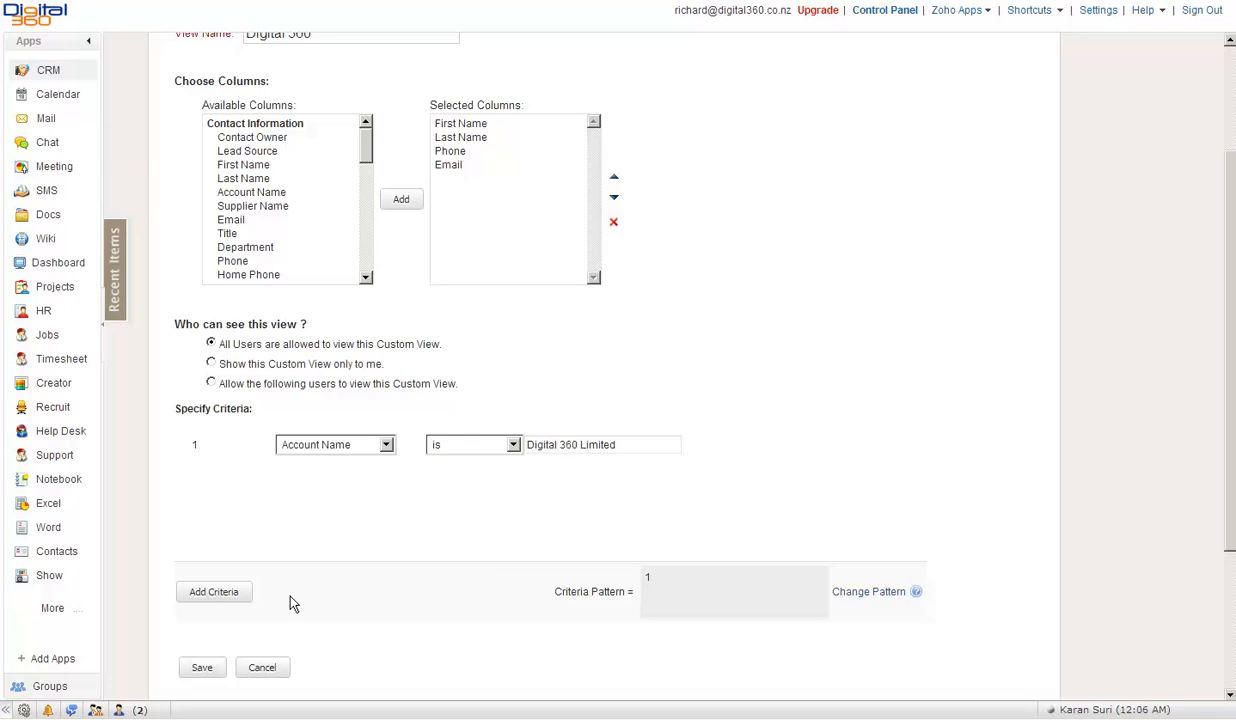
pyautogui.click(200, 667)
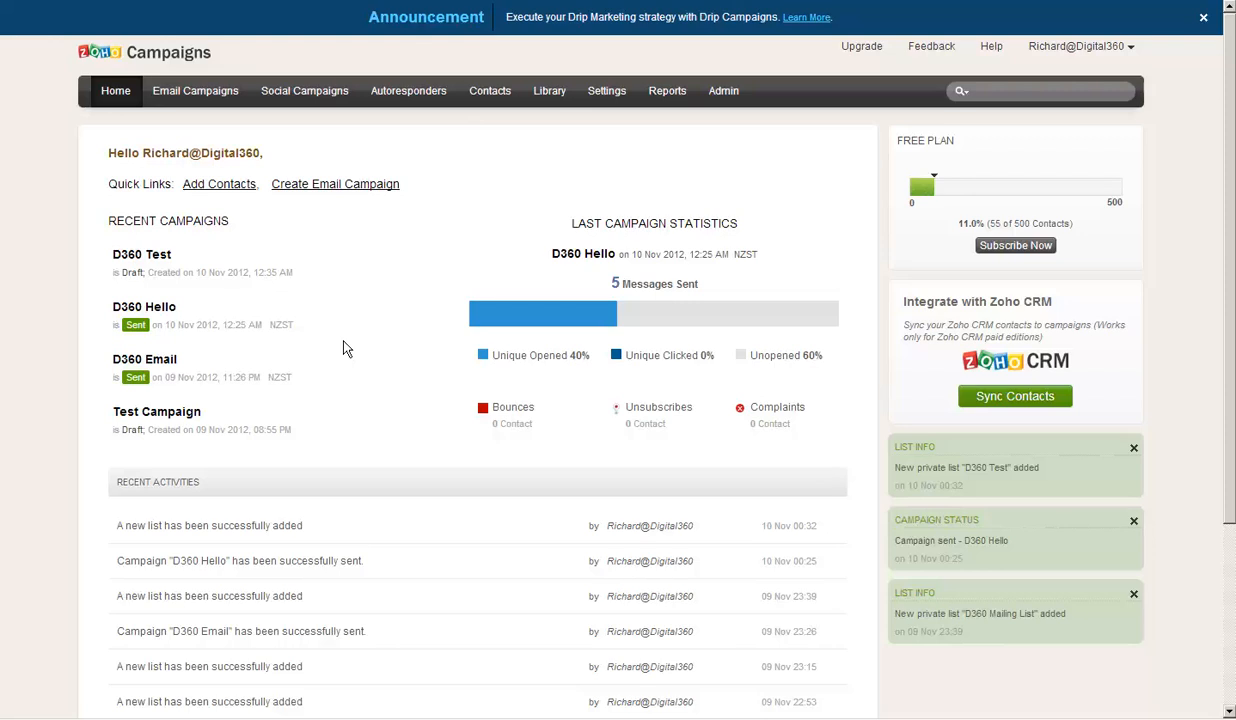
# - Show the Contacts Sync Services page listing the four Zoho CRM syncs, e.g. D360 Sync
pyautogui.click(487, 92)
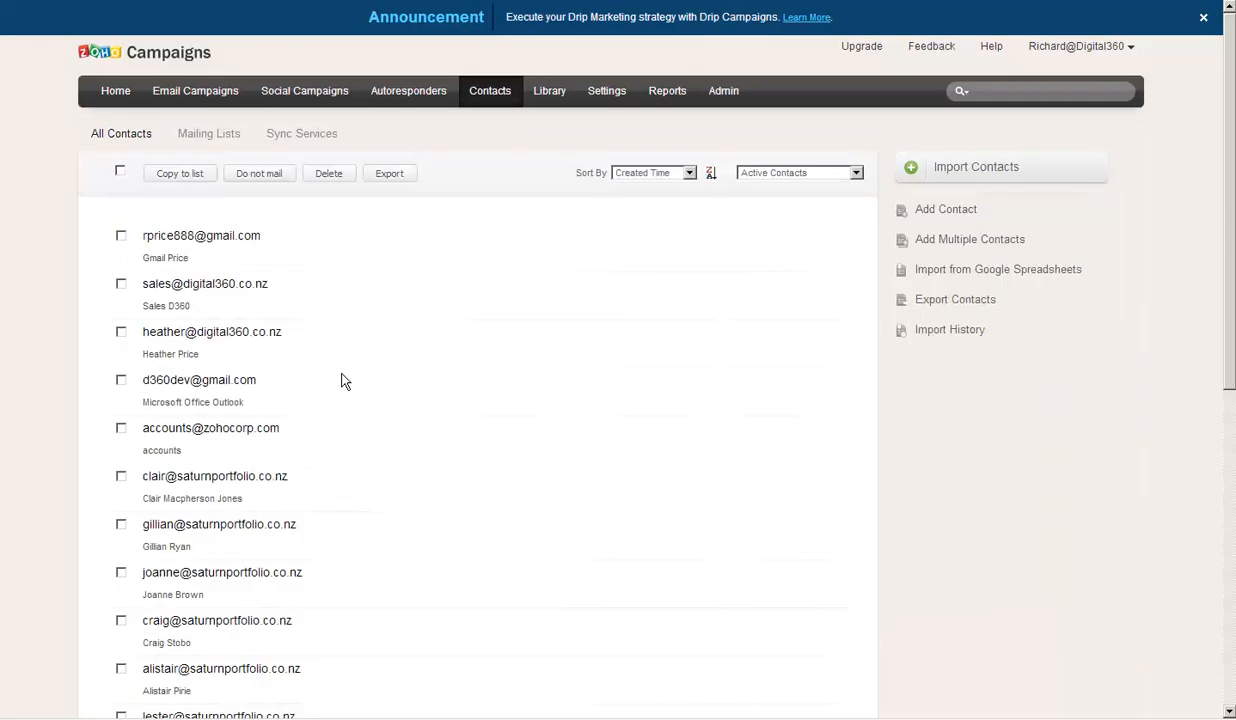
pyautogui.click(297, 138)
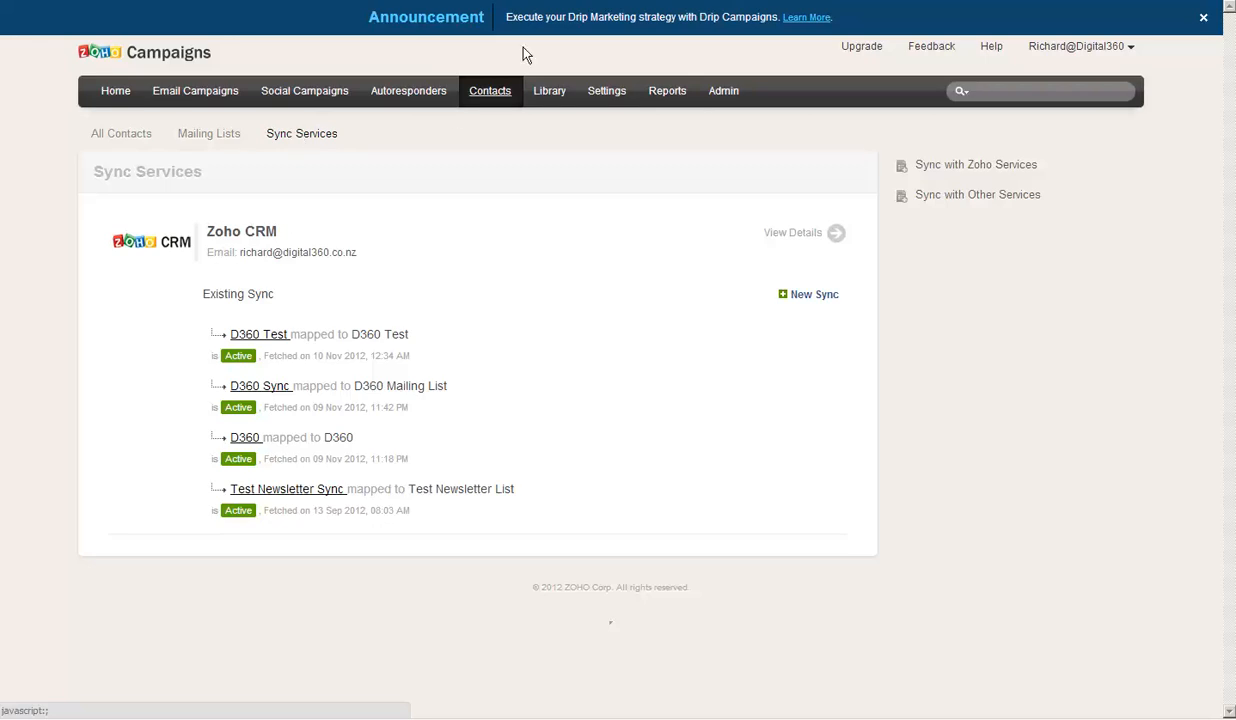
# - Check the D360 Test sync's fetch settings without changing them, then list the email campaigns
pyautogui.click(814, 294)
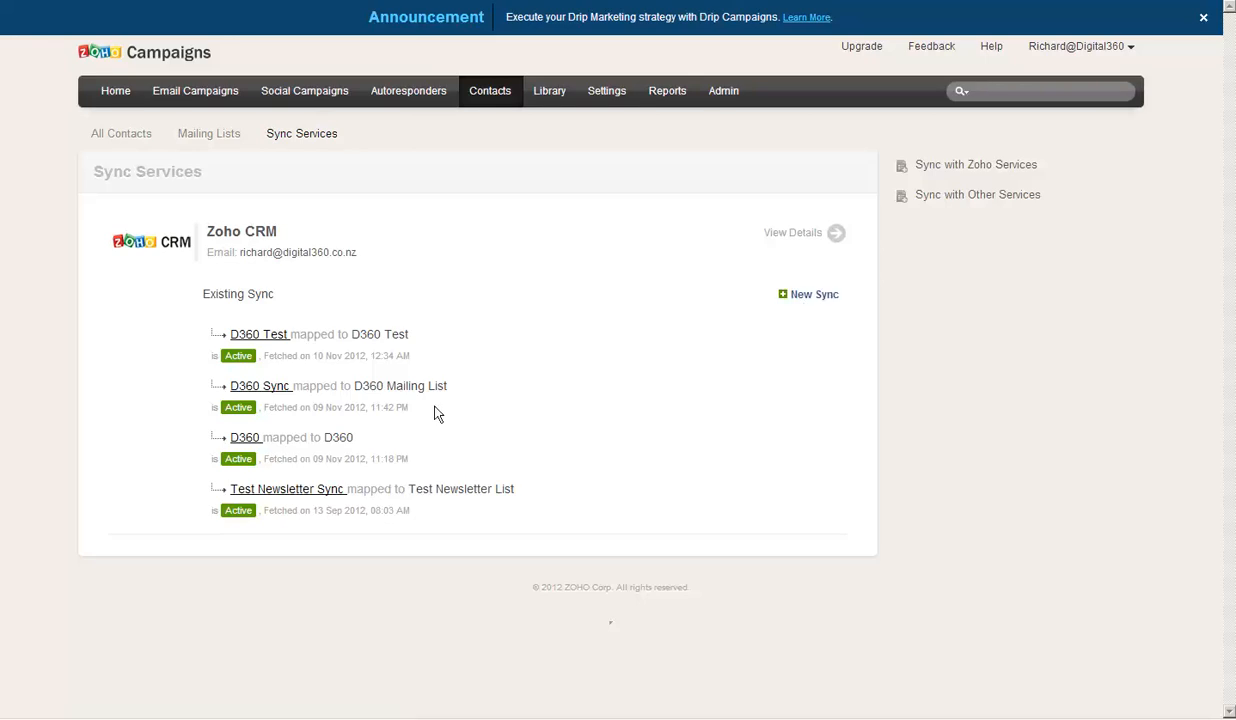
pyautogui.click(274, 338)
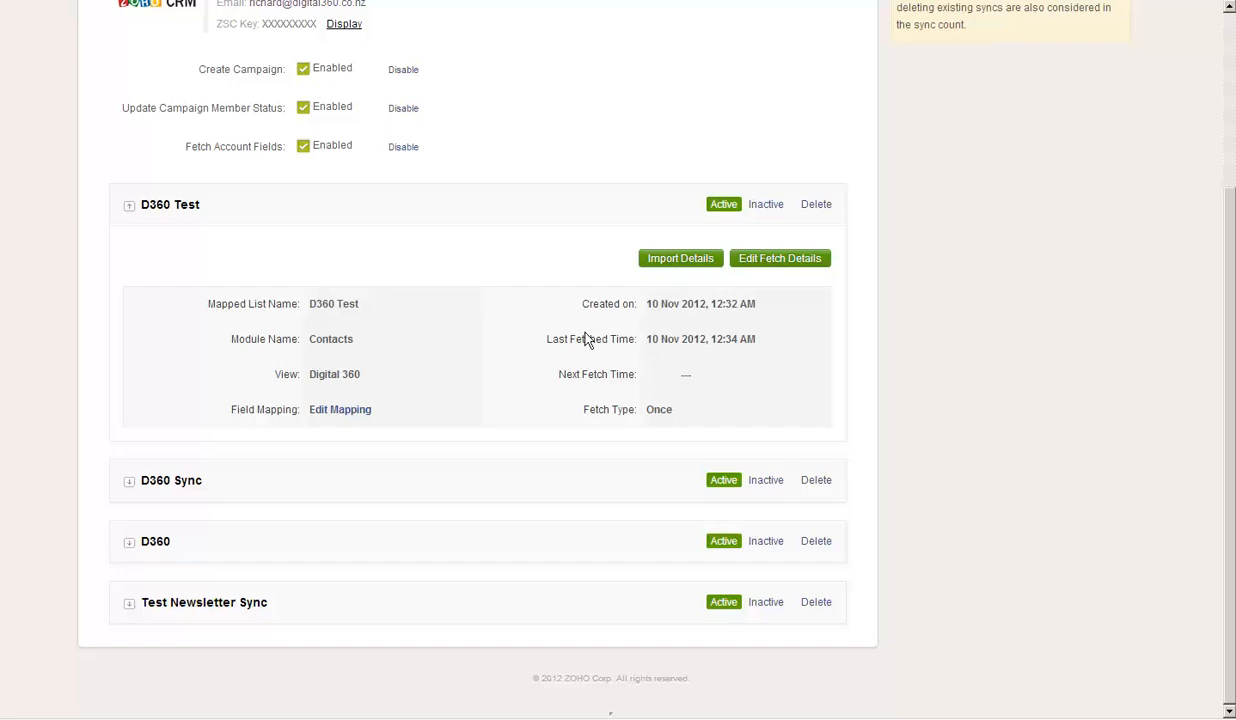
pyautogui.click(789, 260)
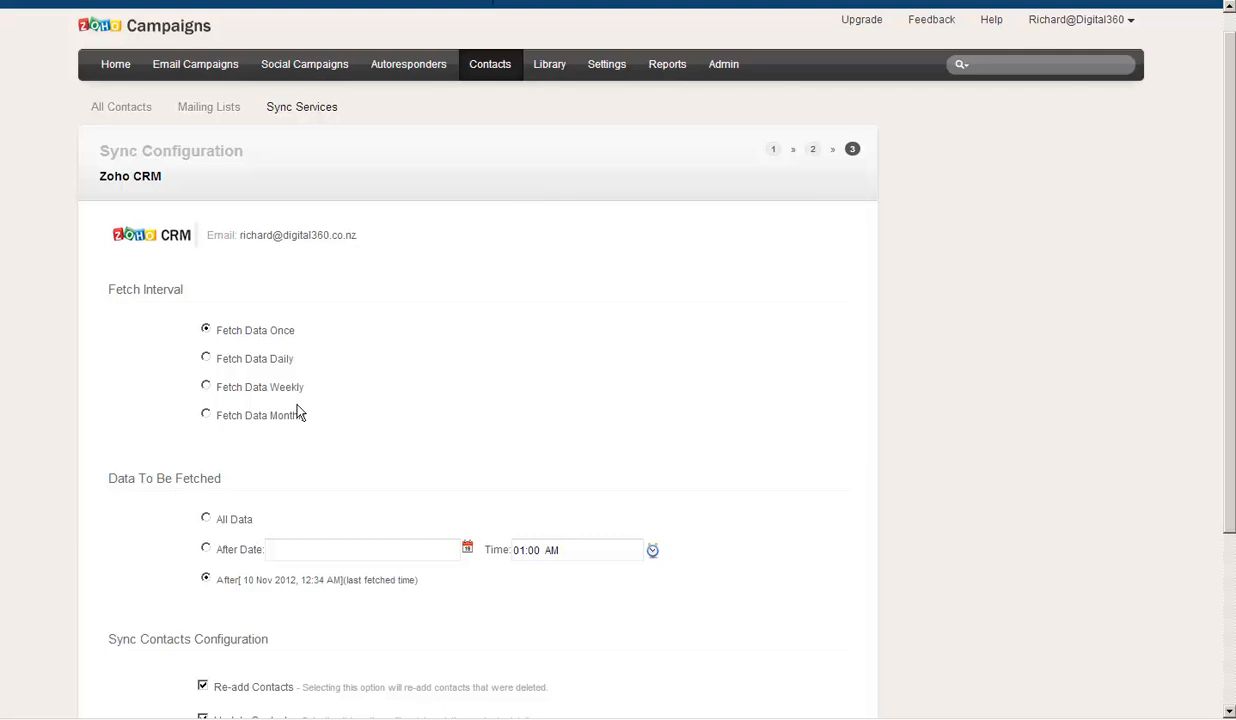
pyautogui.scroll(-3, 301, 414)
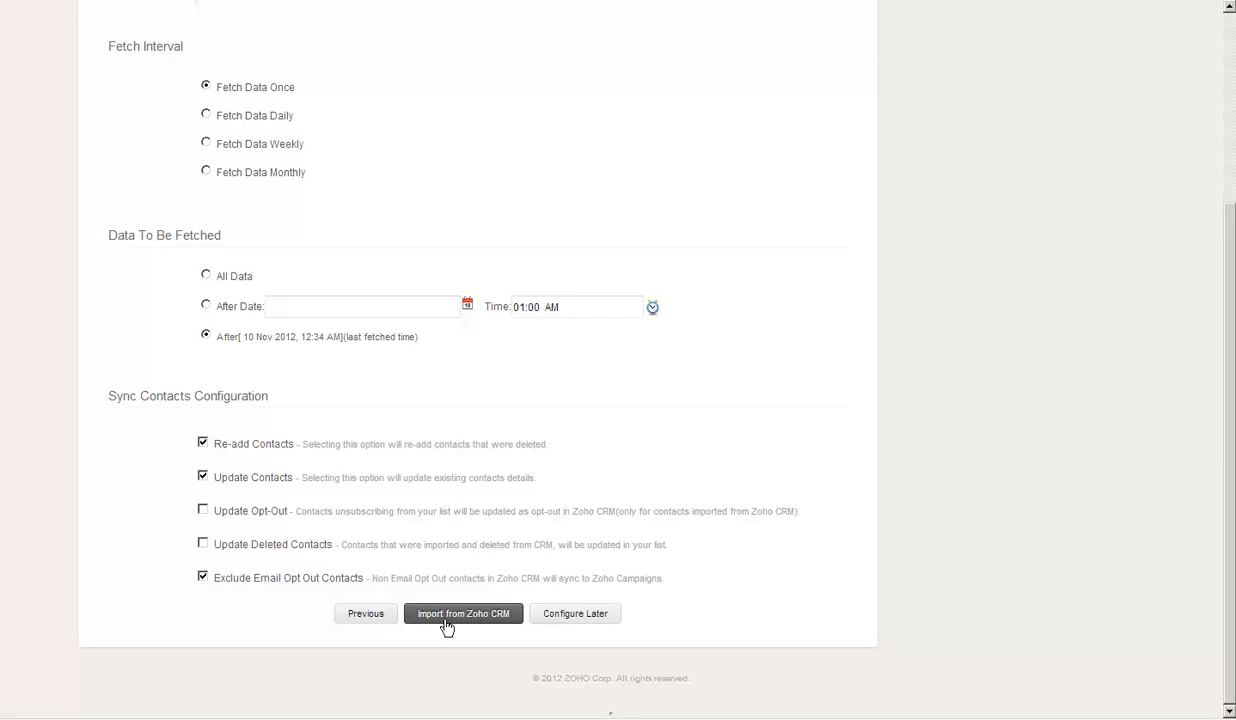
pyautogui.click(576, 617)
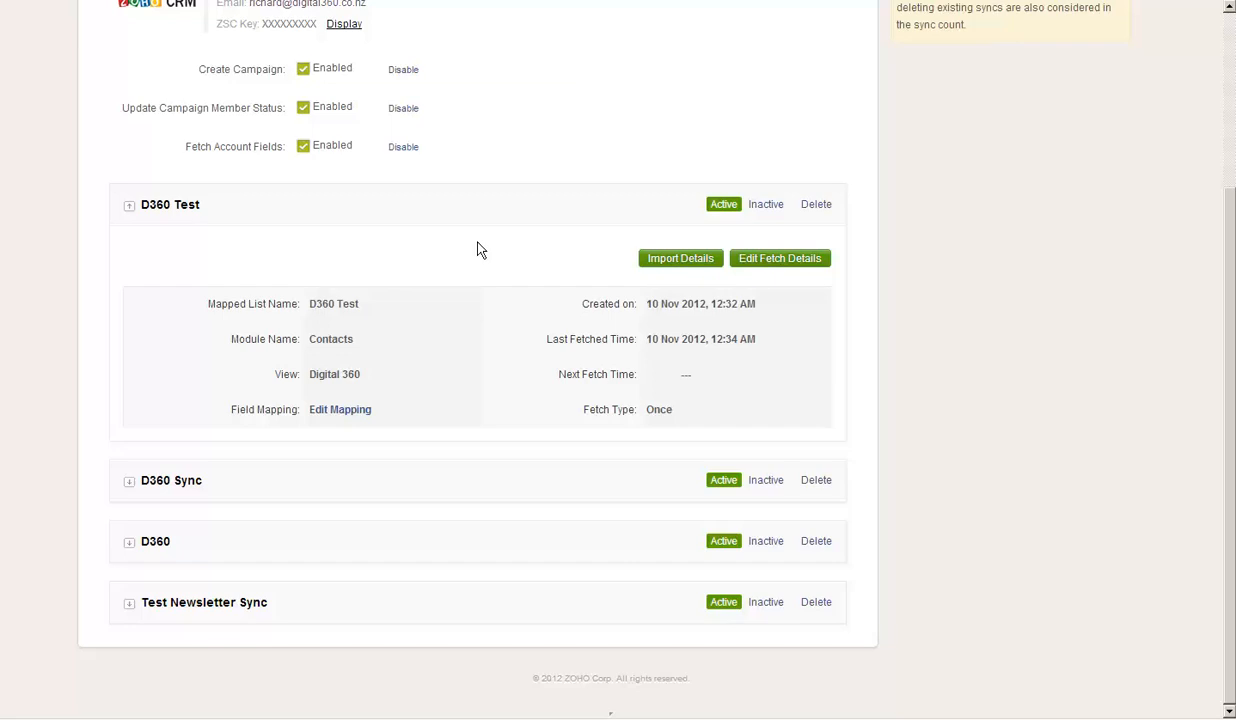
pyautogui.scroll(3, 445, 270)
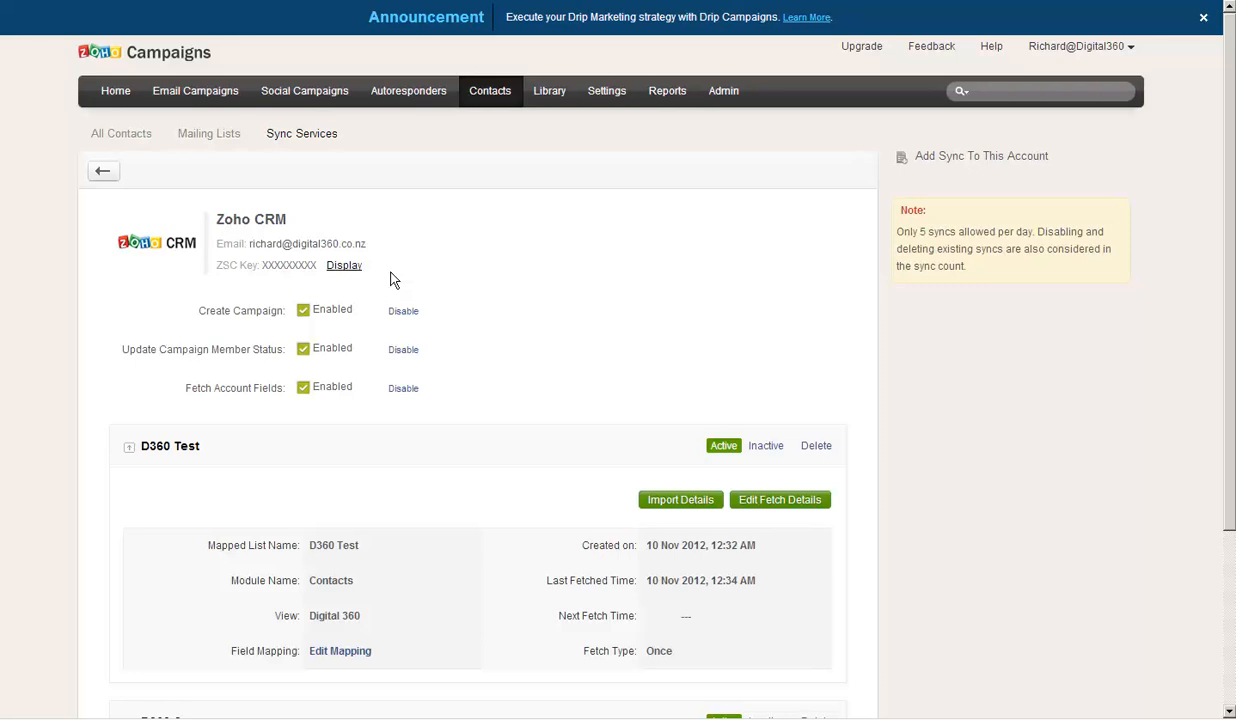
pyautogui.click(190, 93)
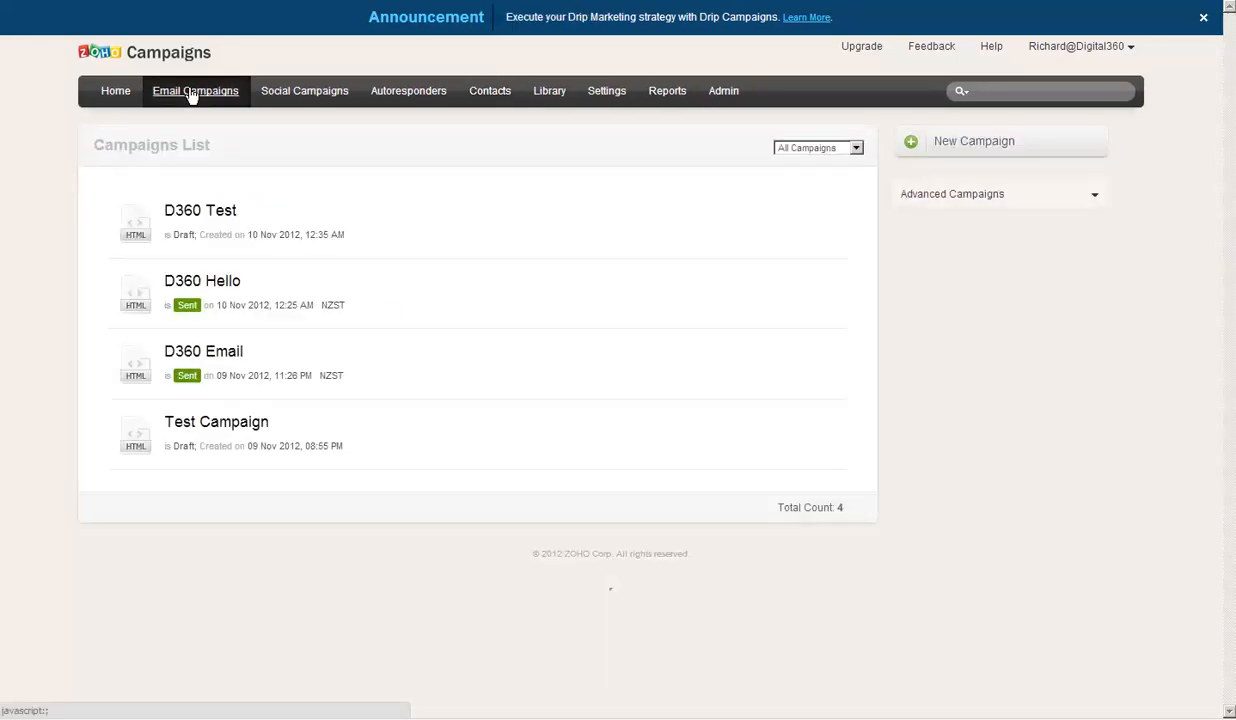
# - Create campaign 'D360 testt' with subject 'Test' and the sender's e-mail as sender name, then continue
pyautogui.click(968, 146)
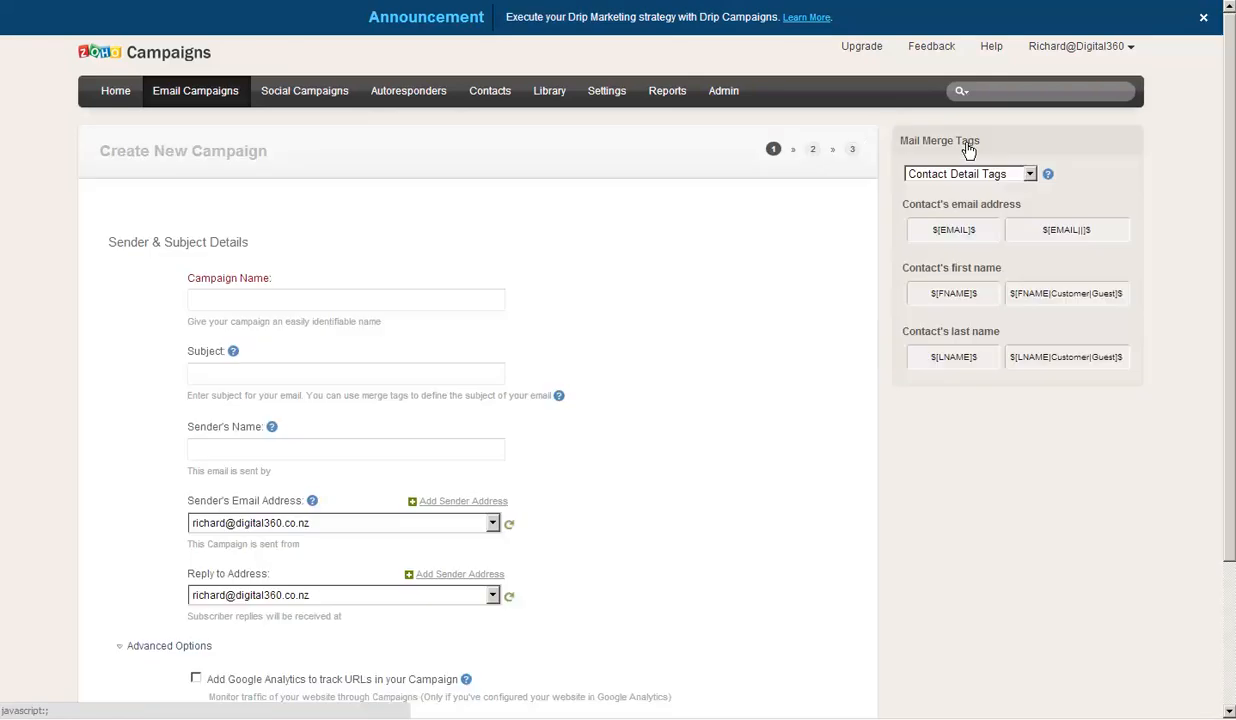
pyautogui.click(358, 300)
pyautogui.write('D')
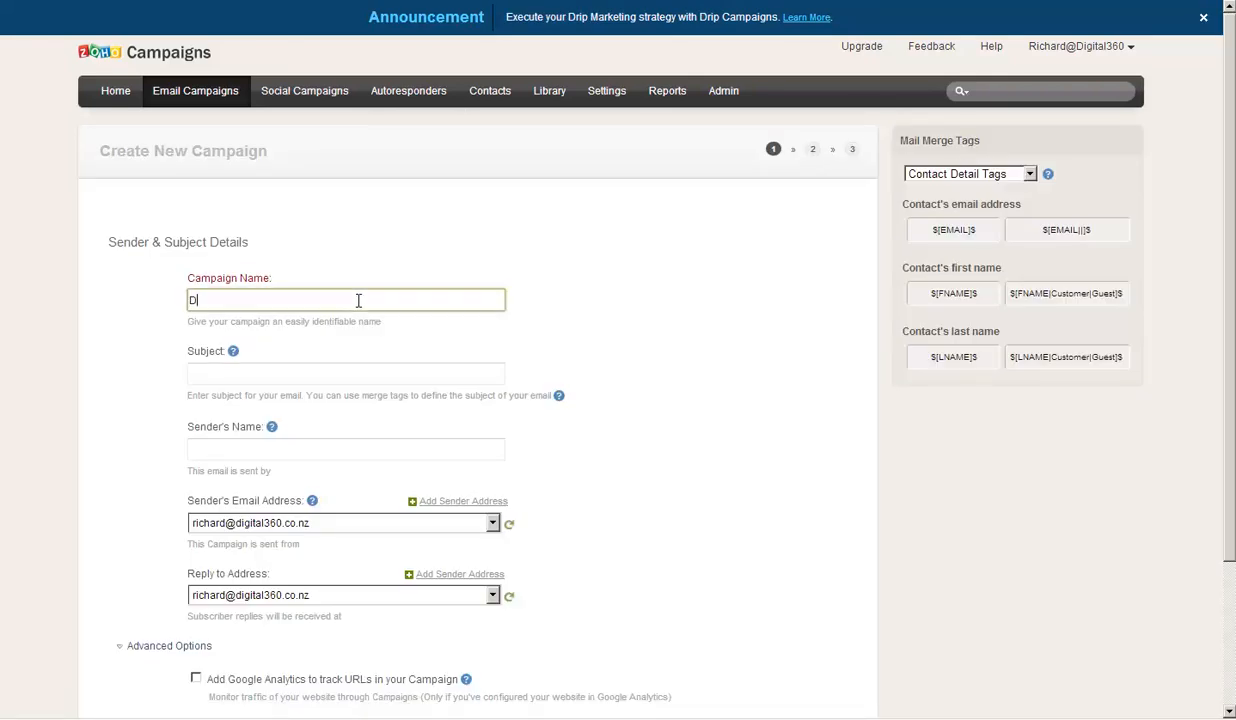
pyautogui.write('360 testt')
pyautogui.click(270, 374)
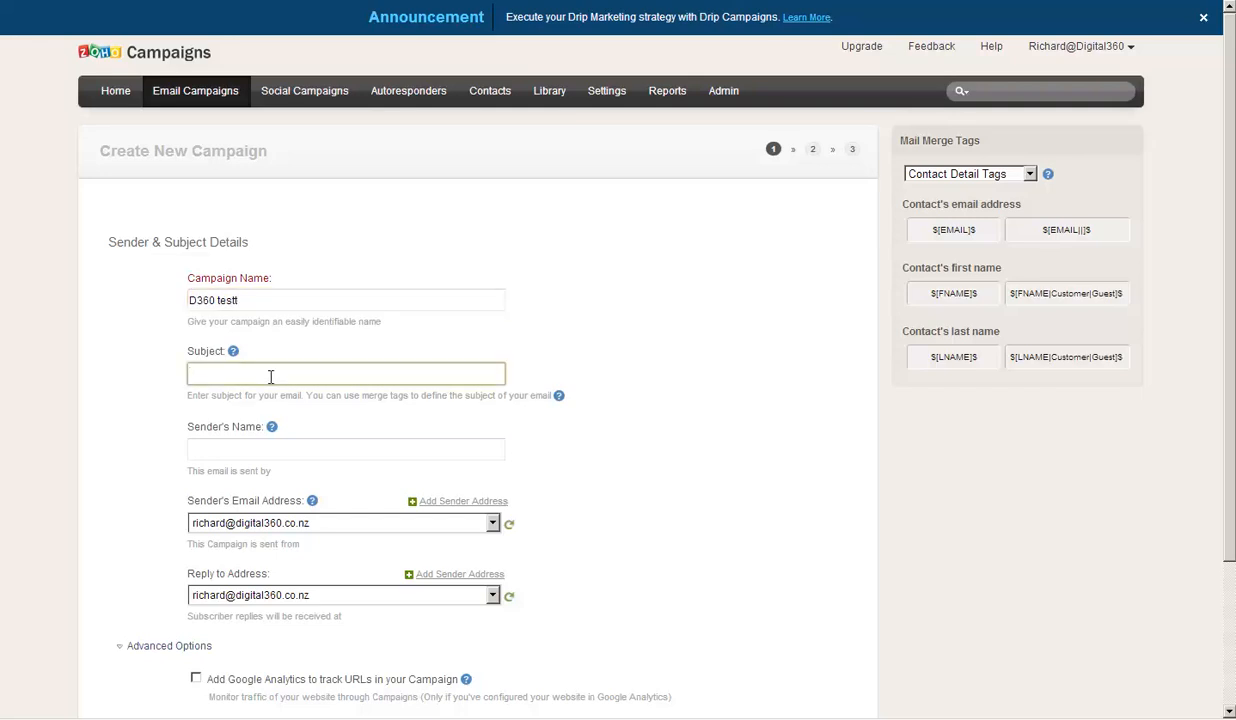
pyautogui.write('Test')
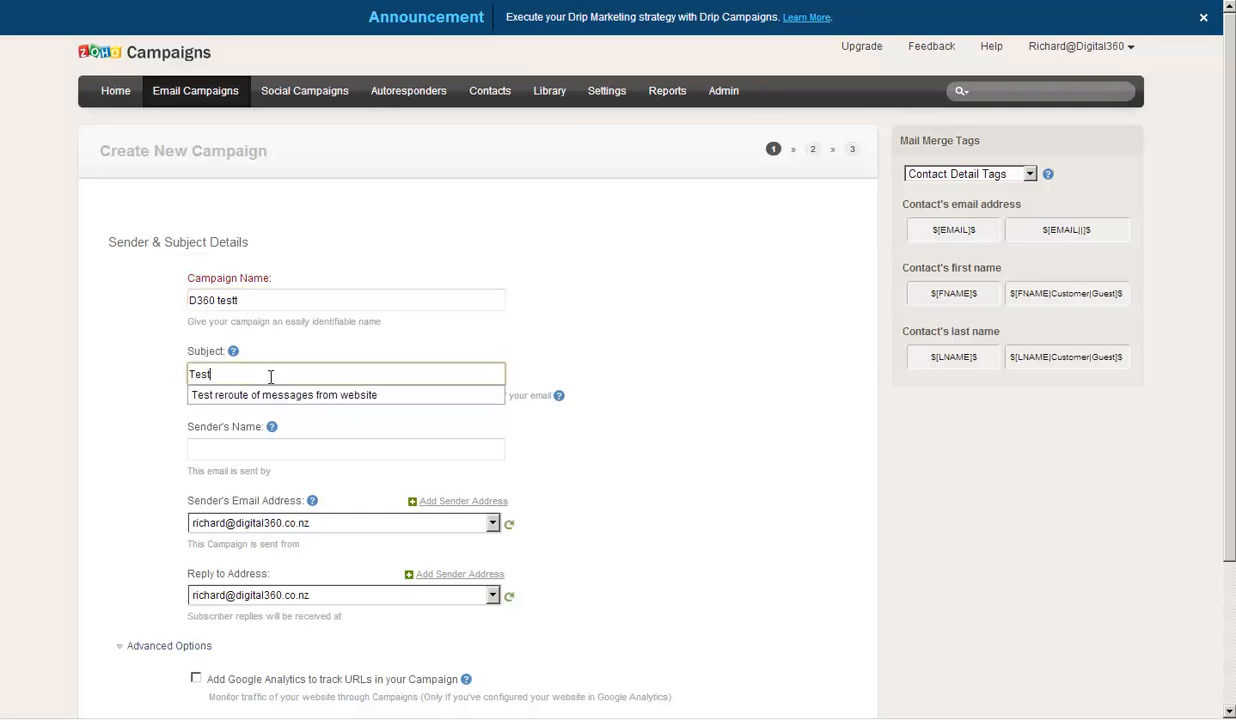
pyautogui.click(244, 448)
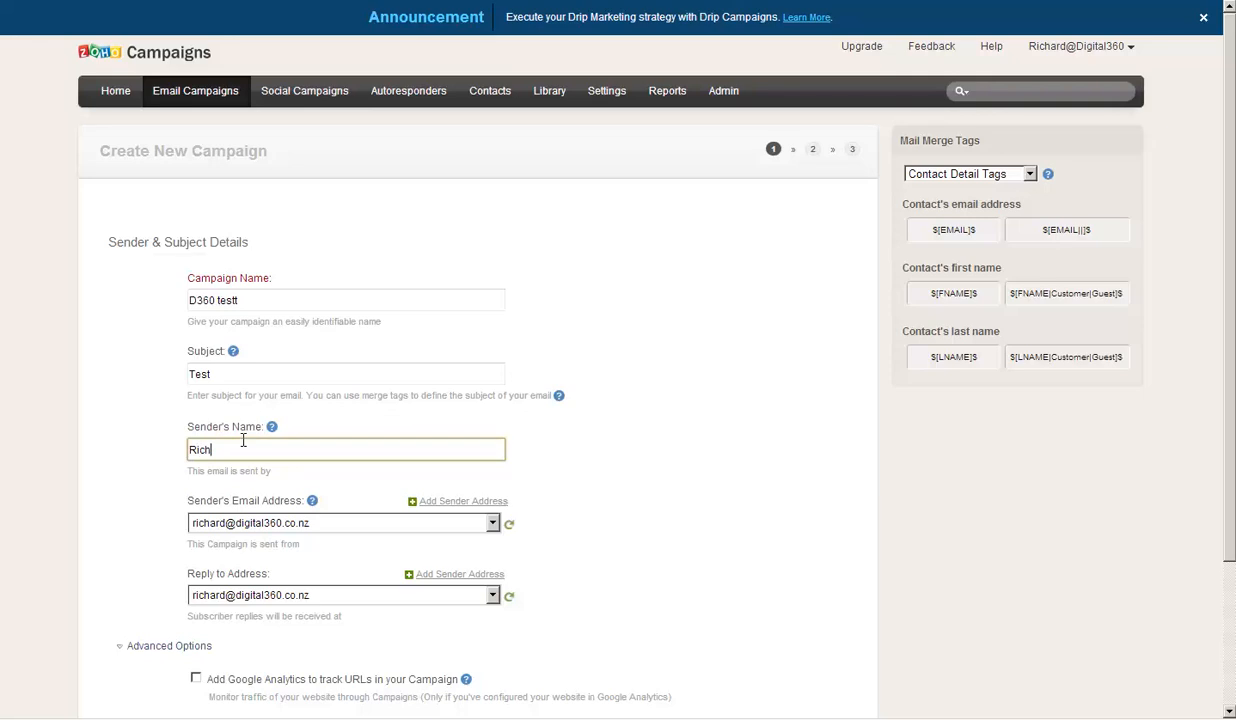
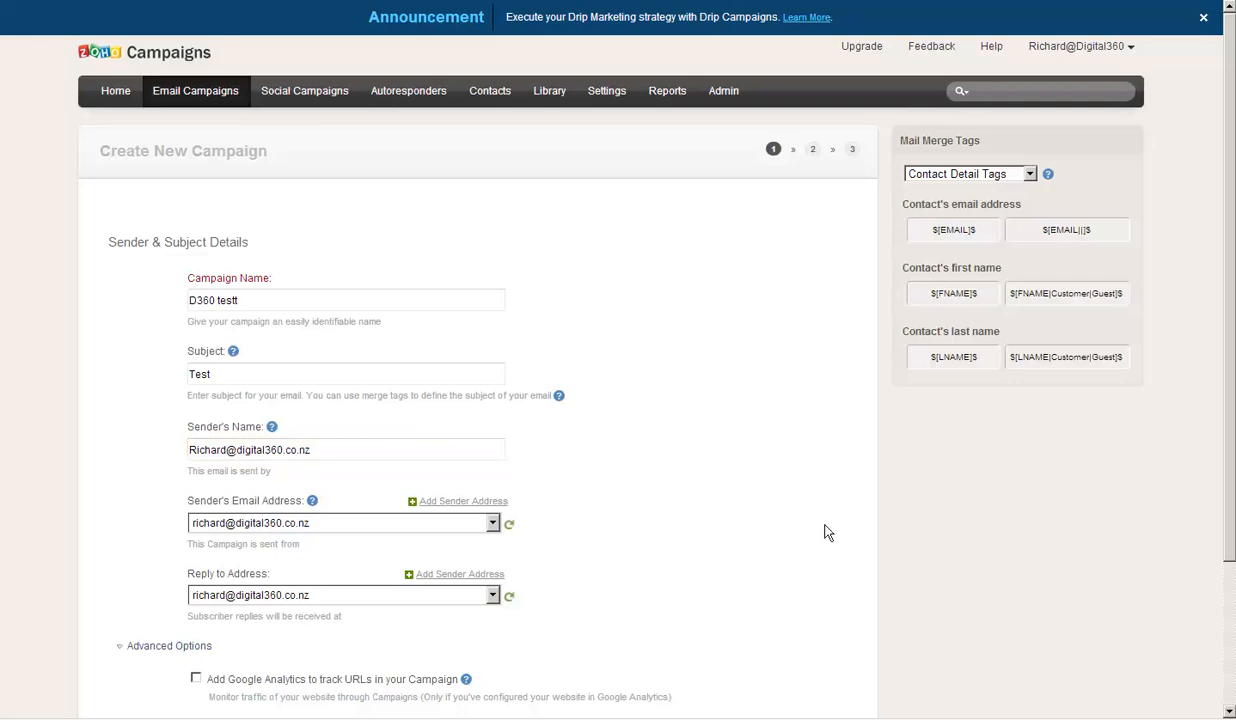
pyautogui.scroll(-3, 703, 488)
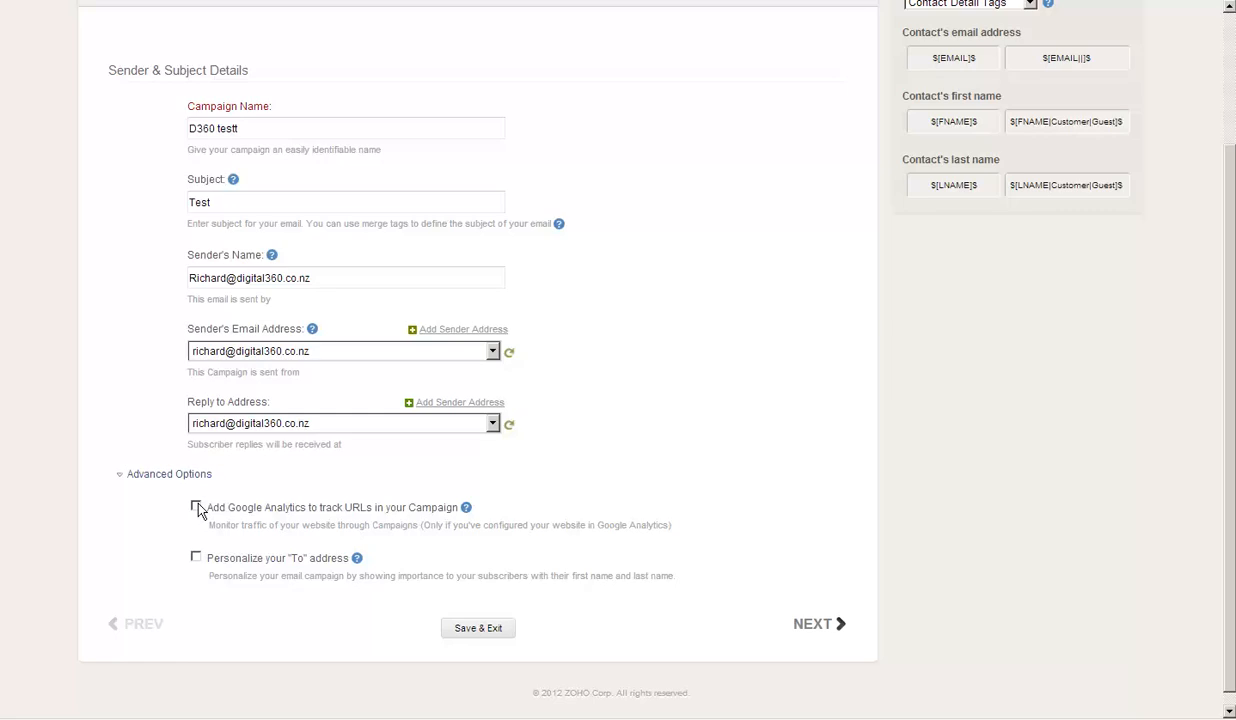
pyautogui.click(812, 630)
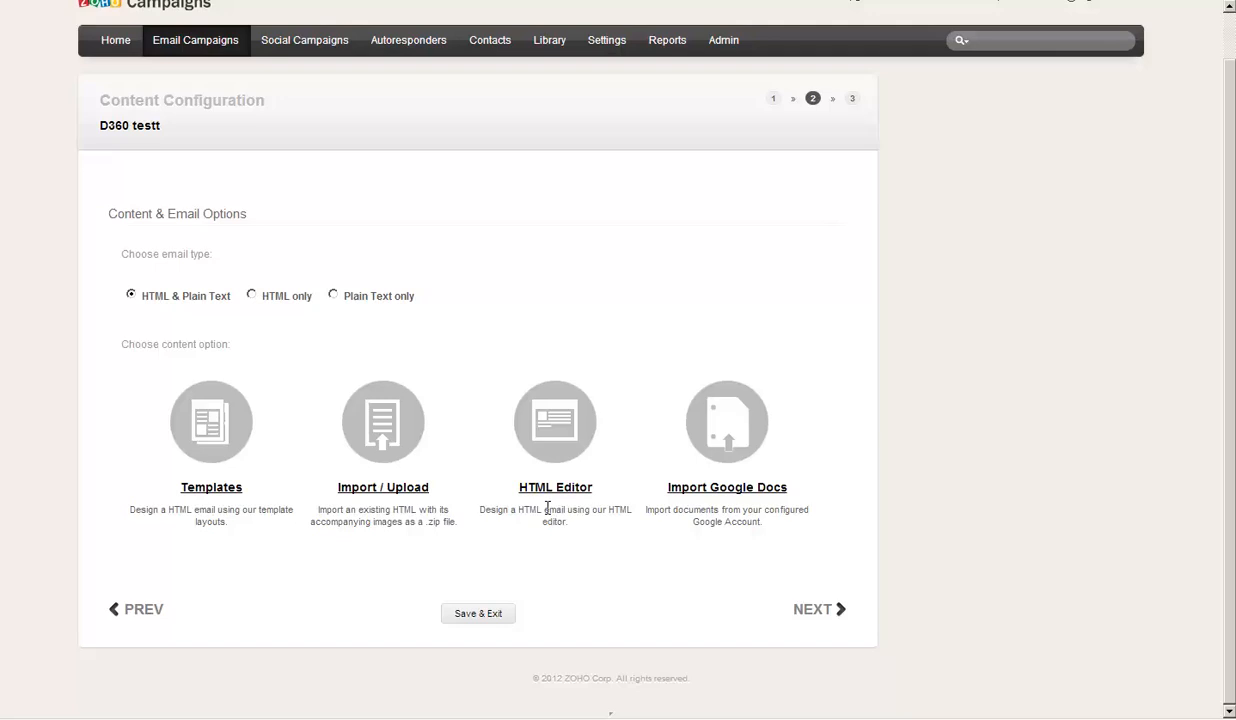
# - Load the saved D360 template from My Templates, dismissing a low disk space warning
pyautogui.click(212, 461)
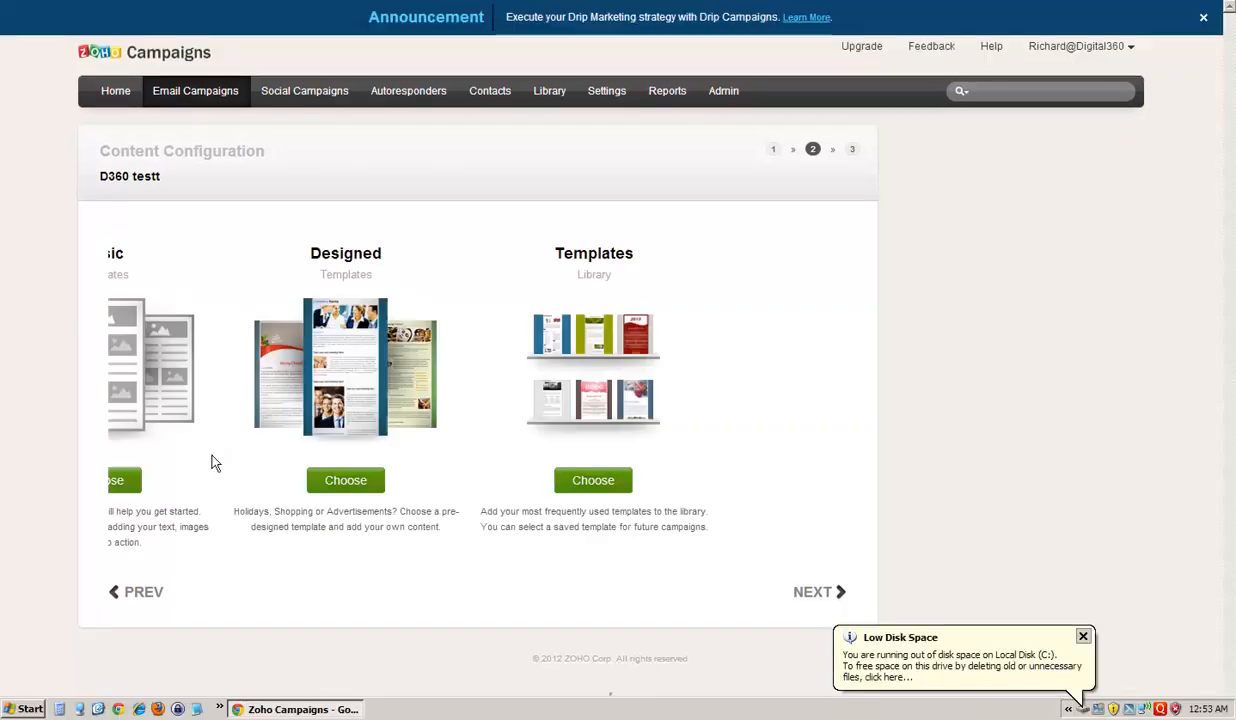
pyautogui.click(1082, 636)
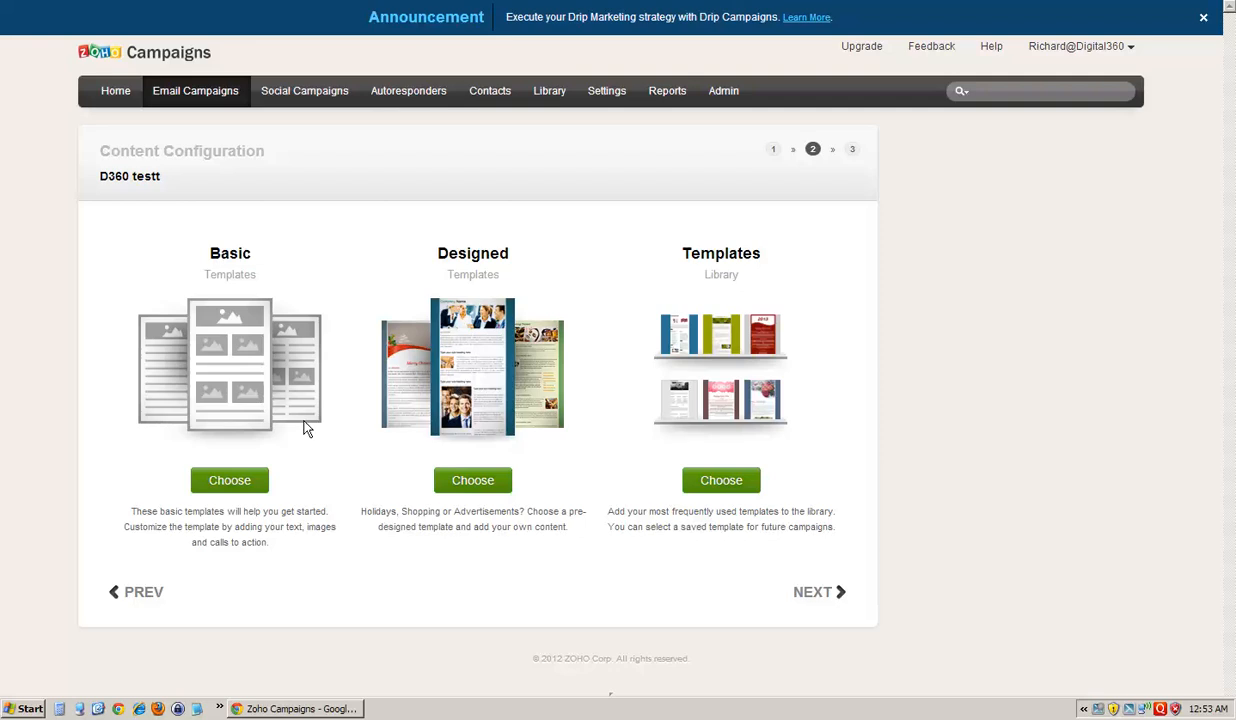
pyautogui.click(736, 488)
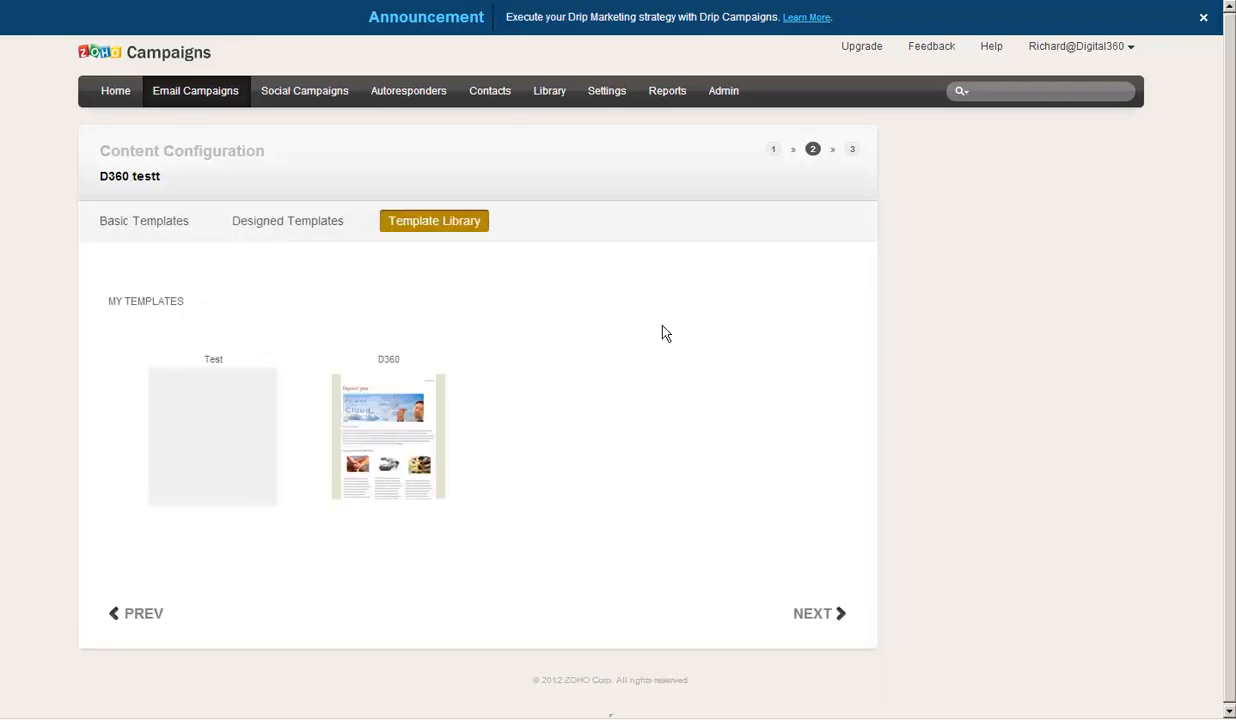
pyautogui.moveTo(400, 430)
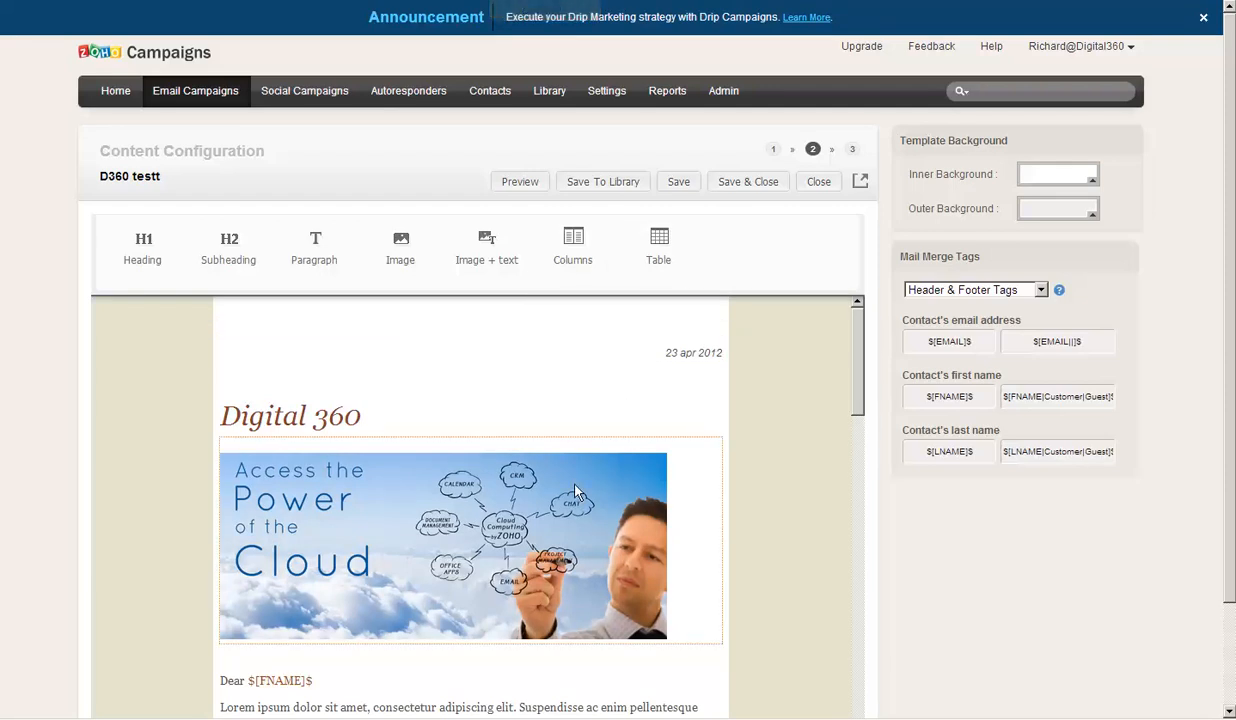
# - Review the D360 email in the editor, then save it to reach the HTML & Text preview
pyautogui.scroll(-1, 590, 480)
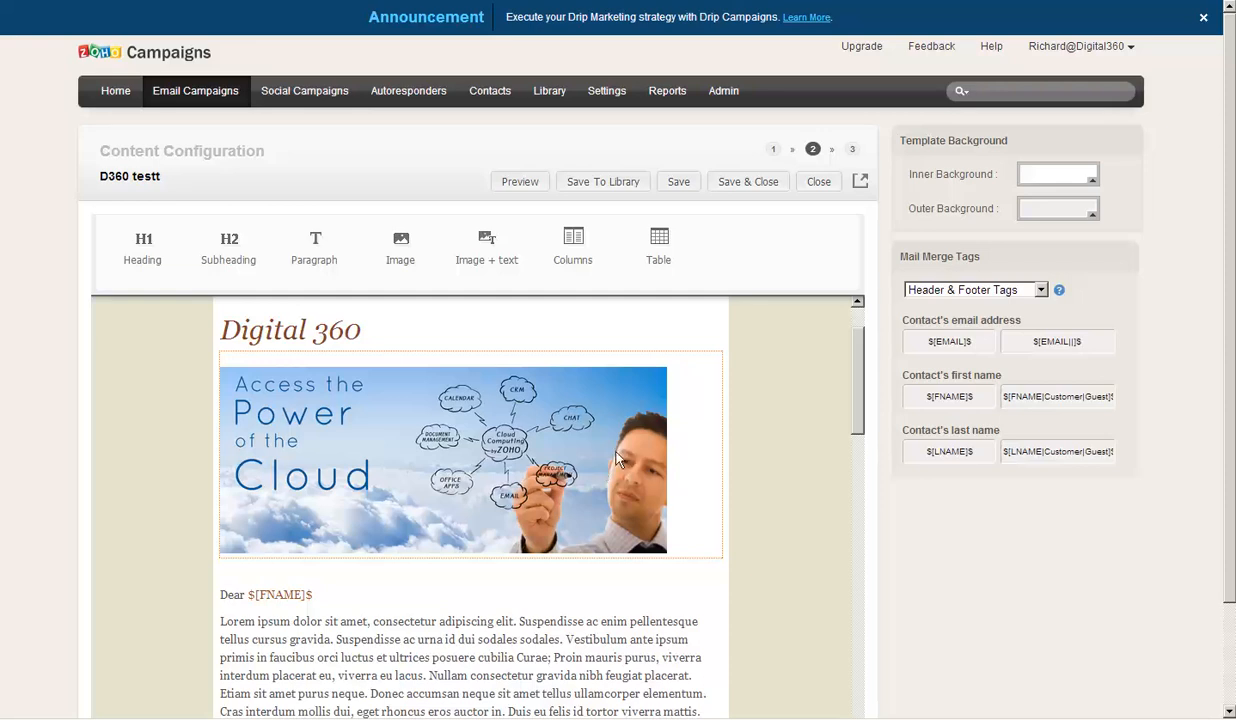
pyautogui.scroll(-2, 599, 464)
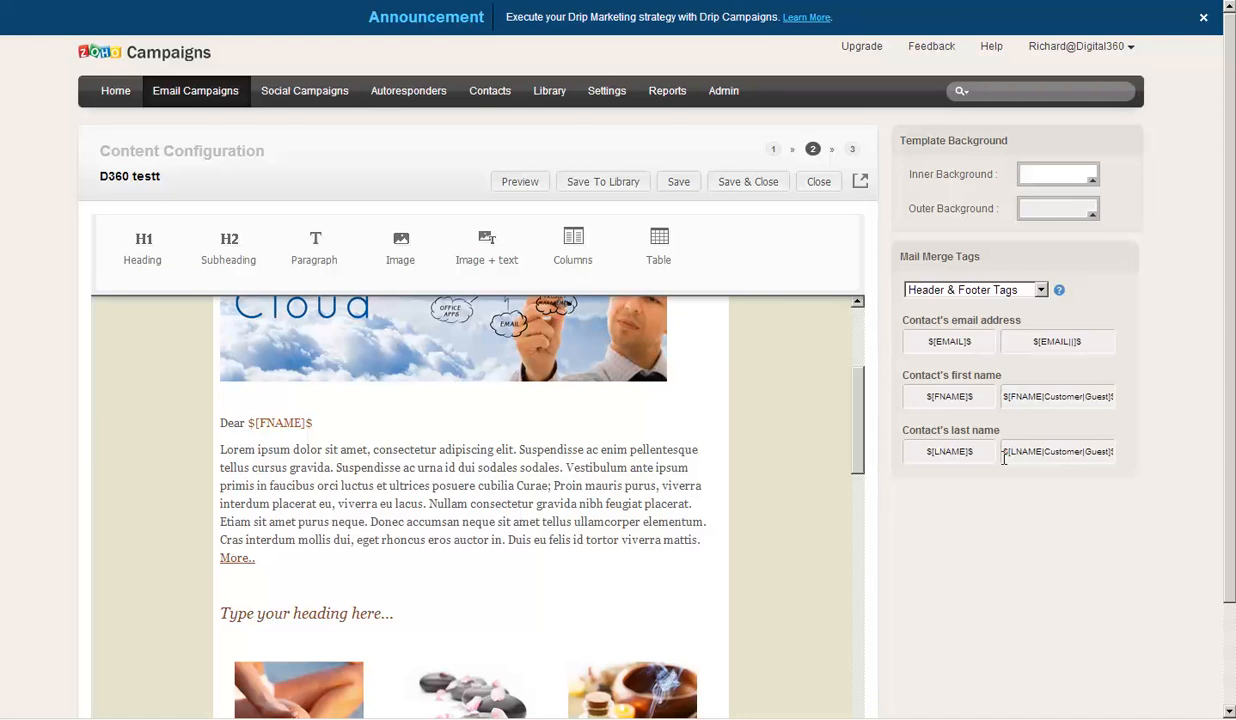
pyautogui.scroll(-3, 425, 585)
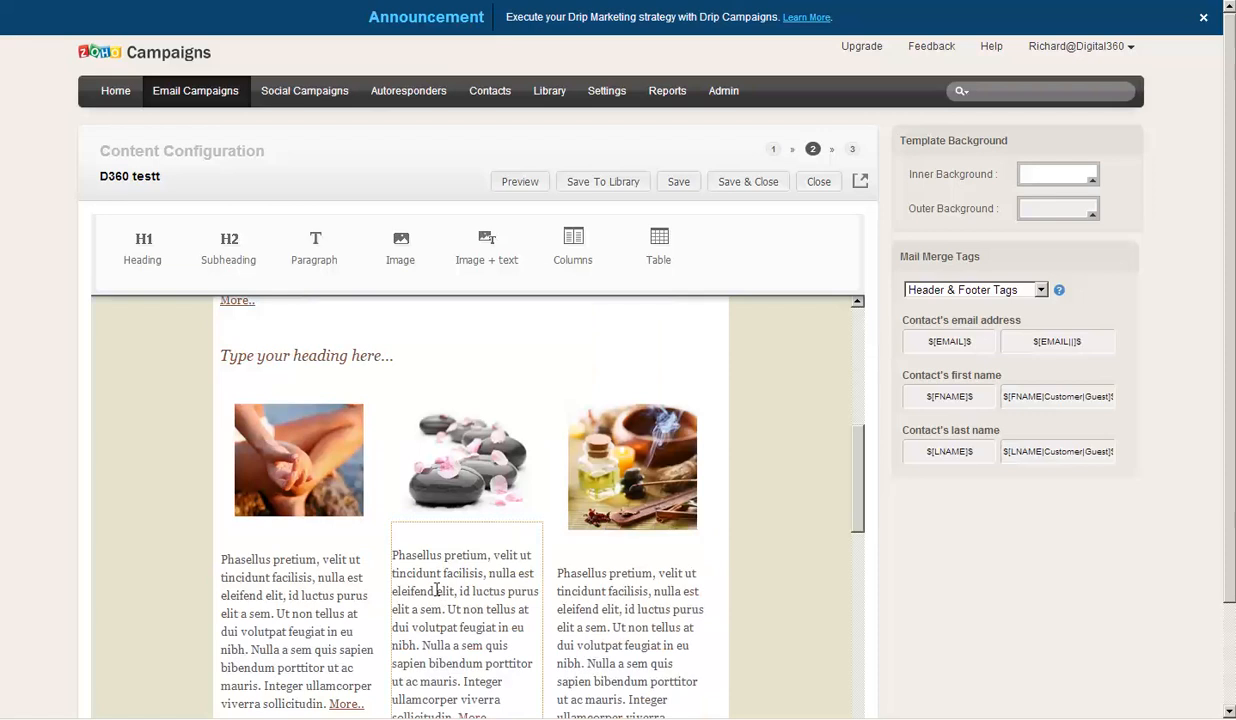
pyautogui.scroll(-9, 436, 590)
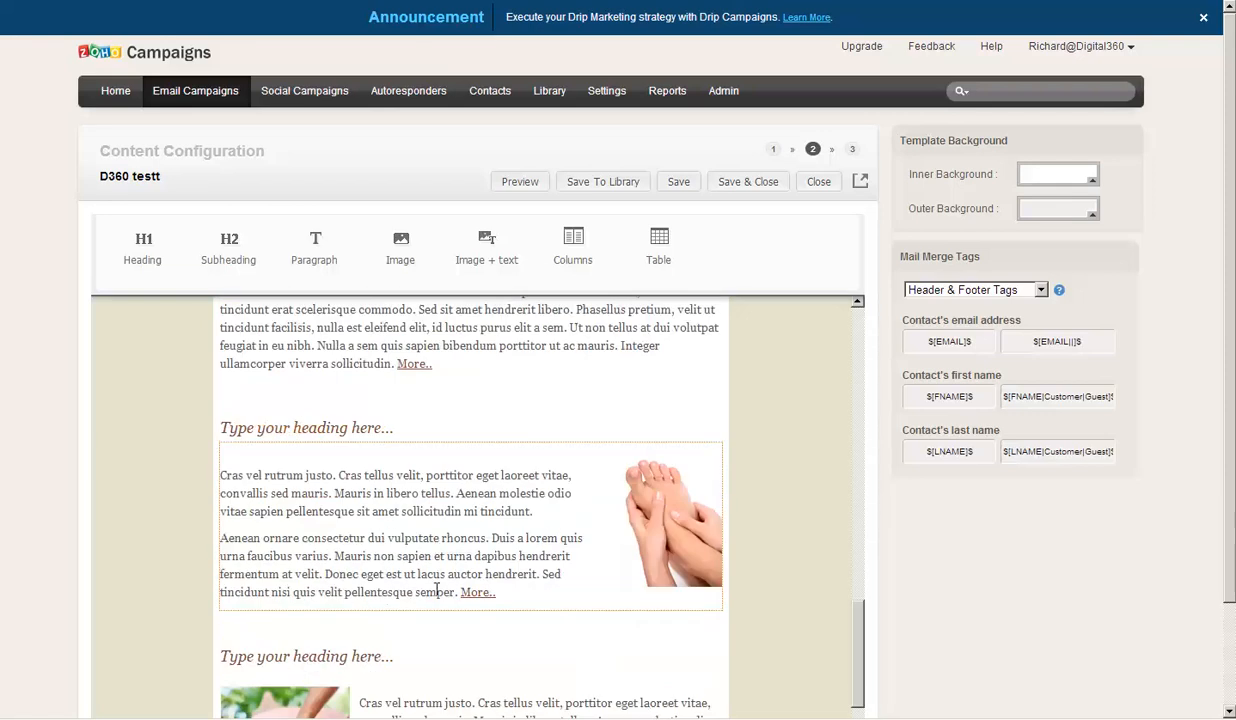
pyautogui.scroll(4, 436, 594)
pyautogui.click(755, 188)
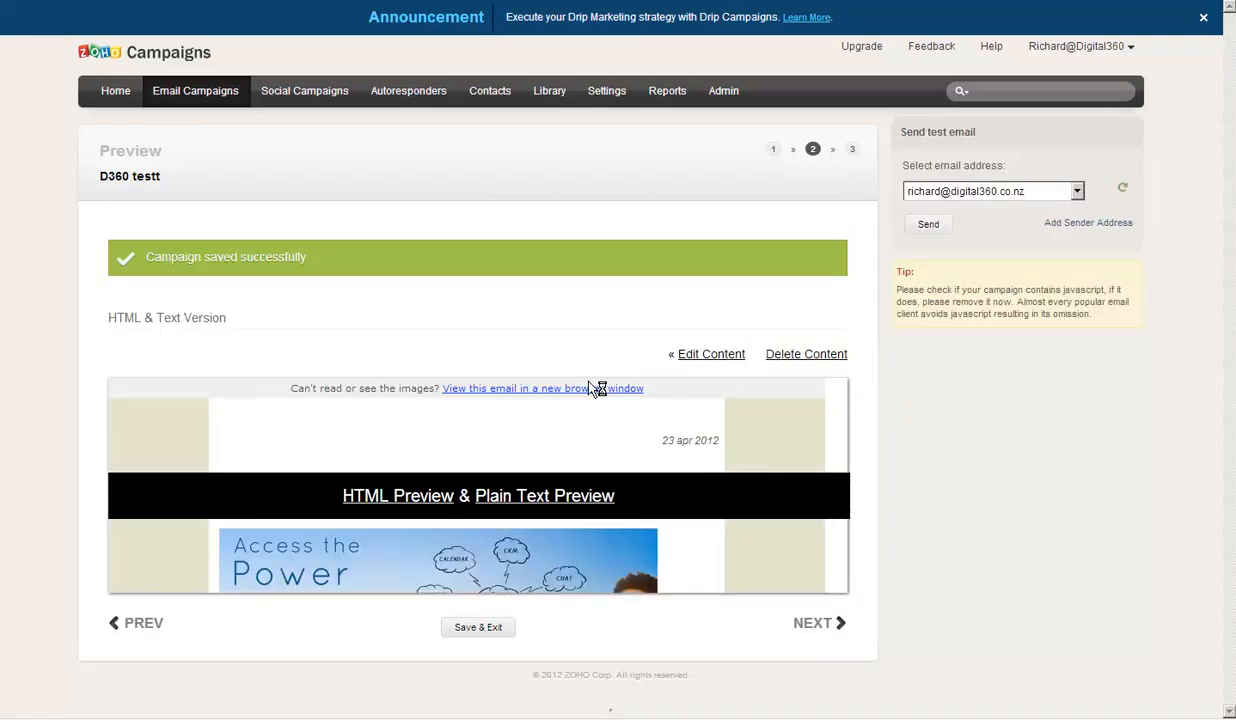
# - Choose the D360 Test list as recipients and save and exit the campaign setup
pyautogui.click(812, 628)
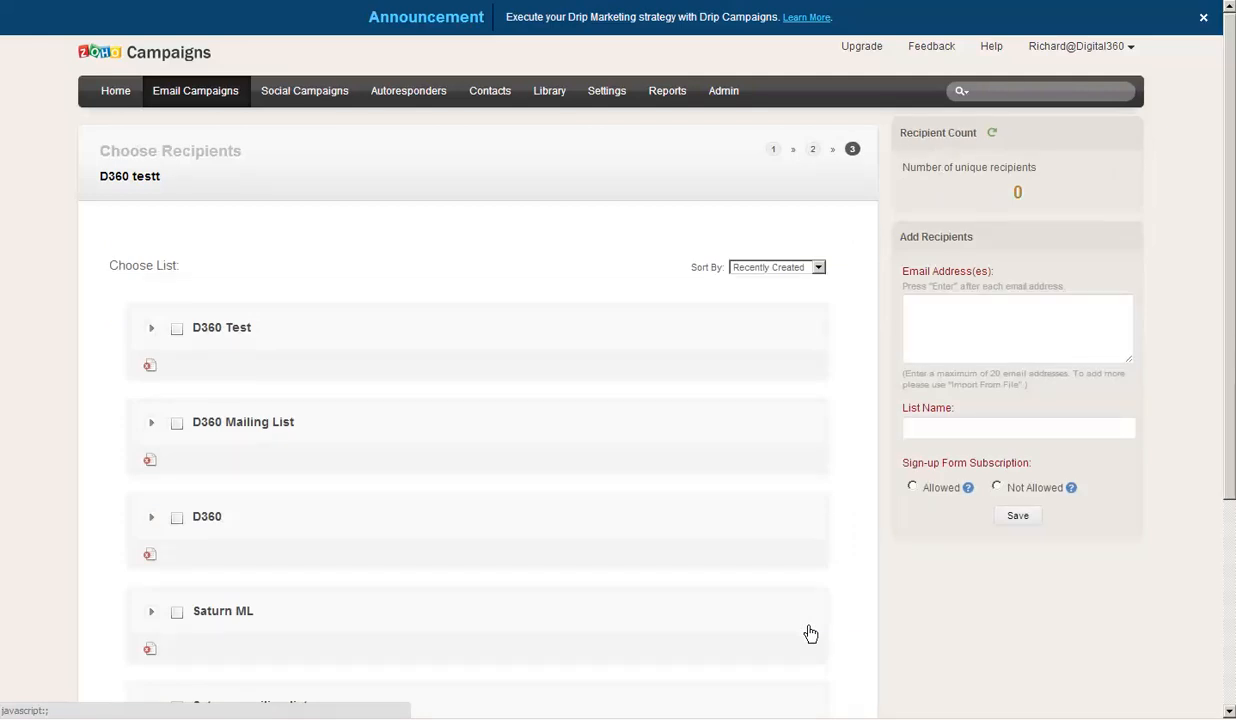
pyautogui.click(177, 328)
pyautogui.scroll(-3, 490, 440)
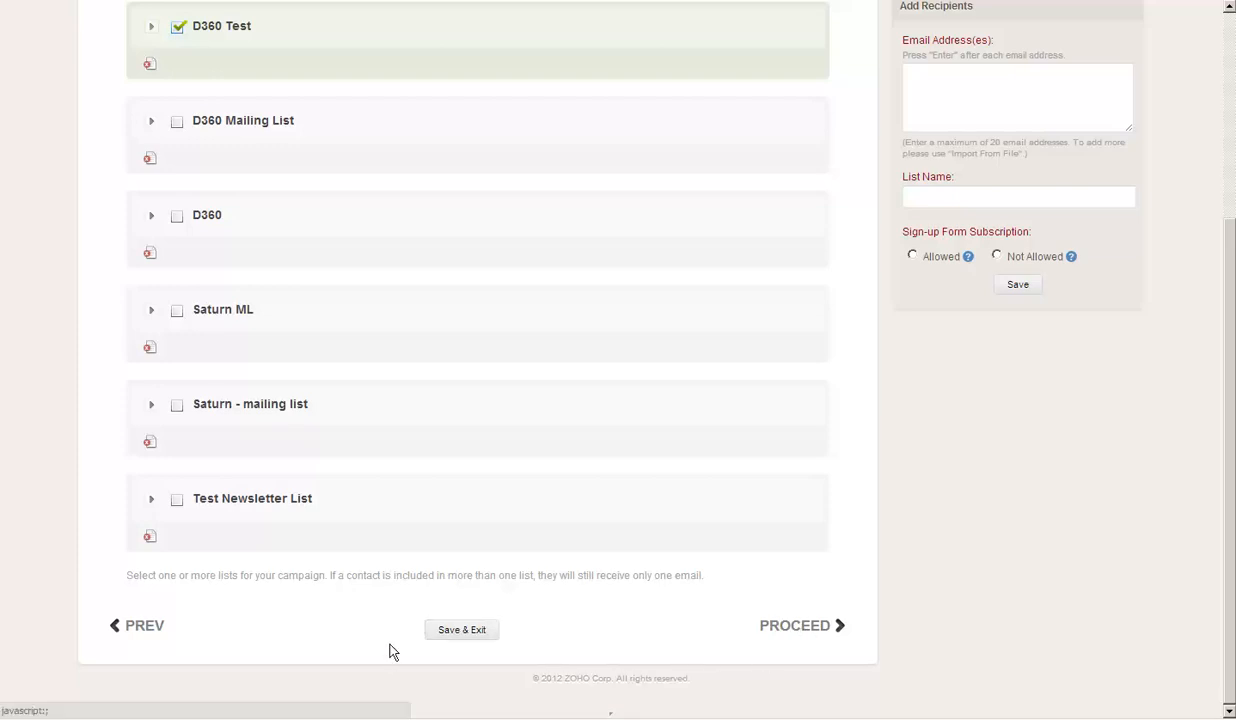
pyautogui.click(445, 632)
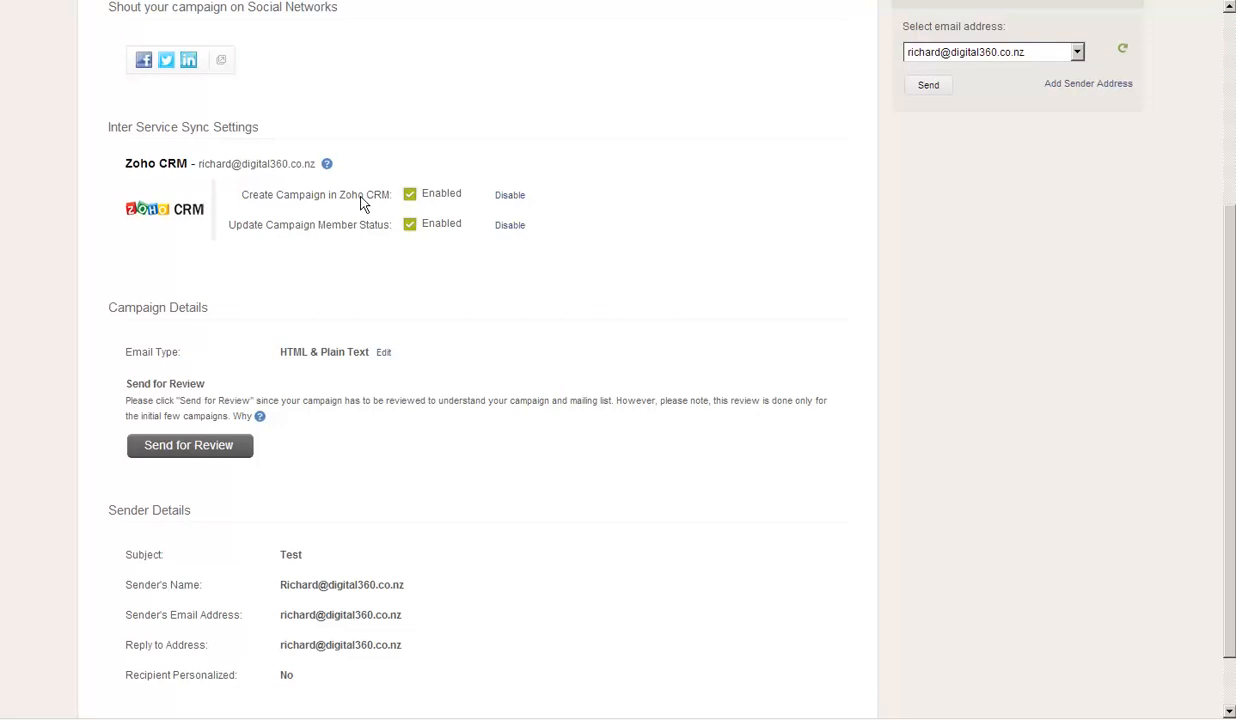
# - Scroll the D360 testt summary to check its 5 recipients, CRM sync settings and review requirement
pyautogui.scroll(3, 364, 204)
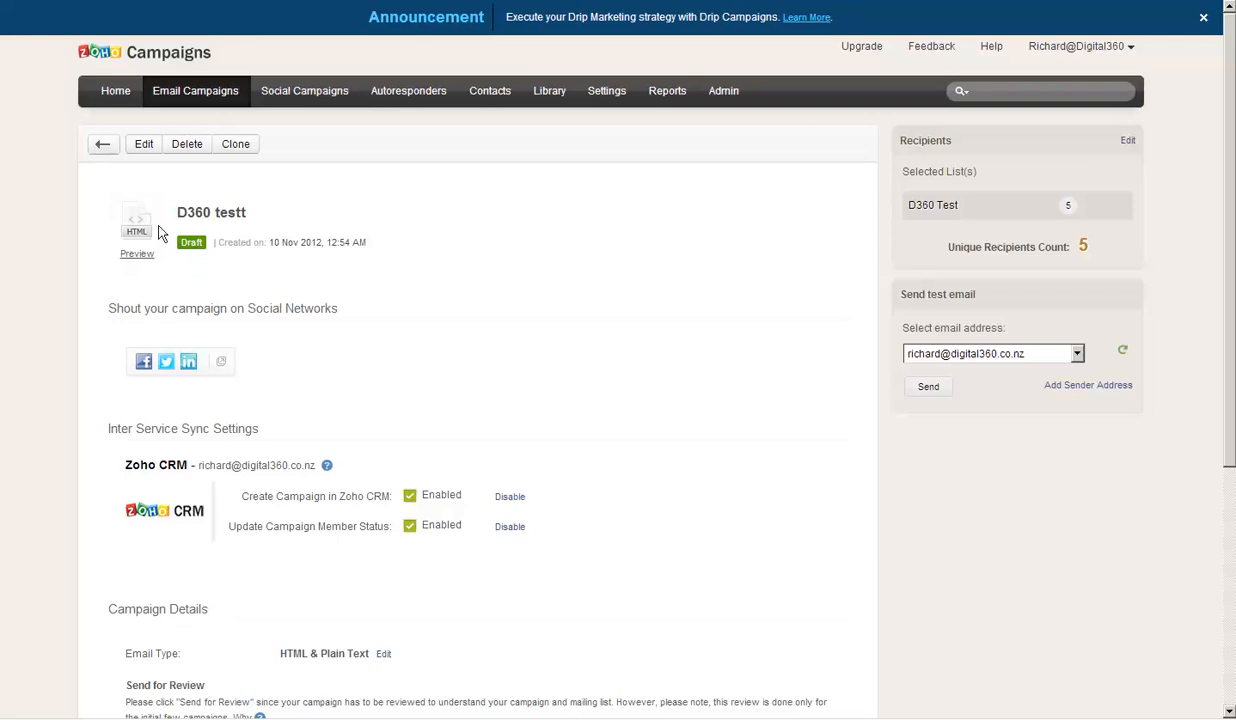
pyautogui.scroll(-3, 228, 382)
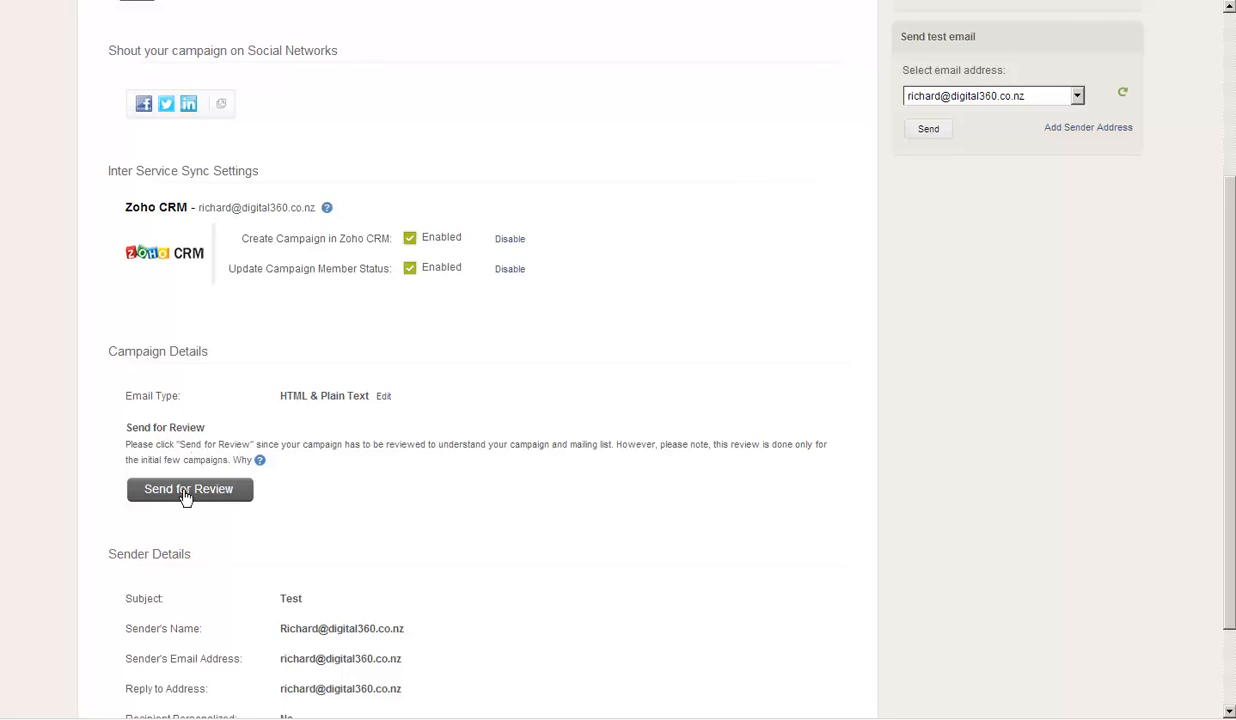
# - Scroll back to the top of the D360 testt campaign summary page
pyautogui.scroll(3, 558, 342)
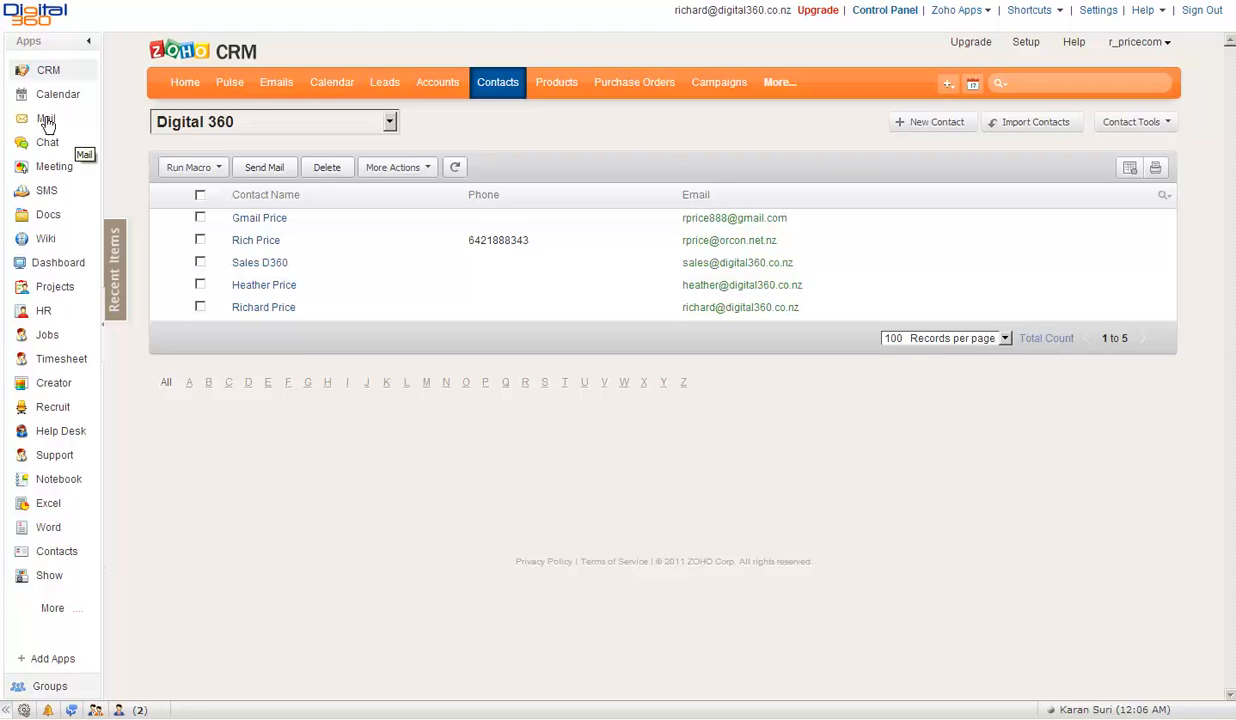
# - In Zoho Mail, read the D360 Hello approval notice and both Hello from D360 newsletter messages
pyautogui.click(46, 118)
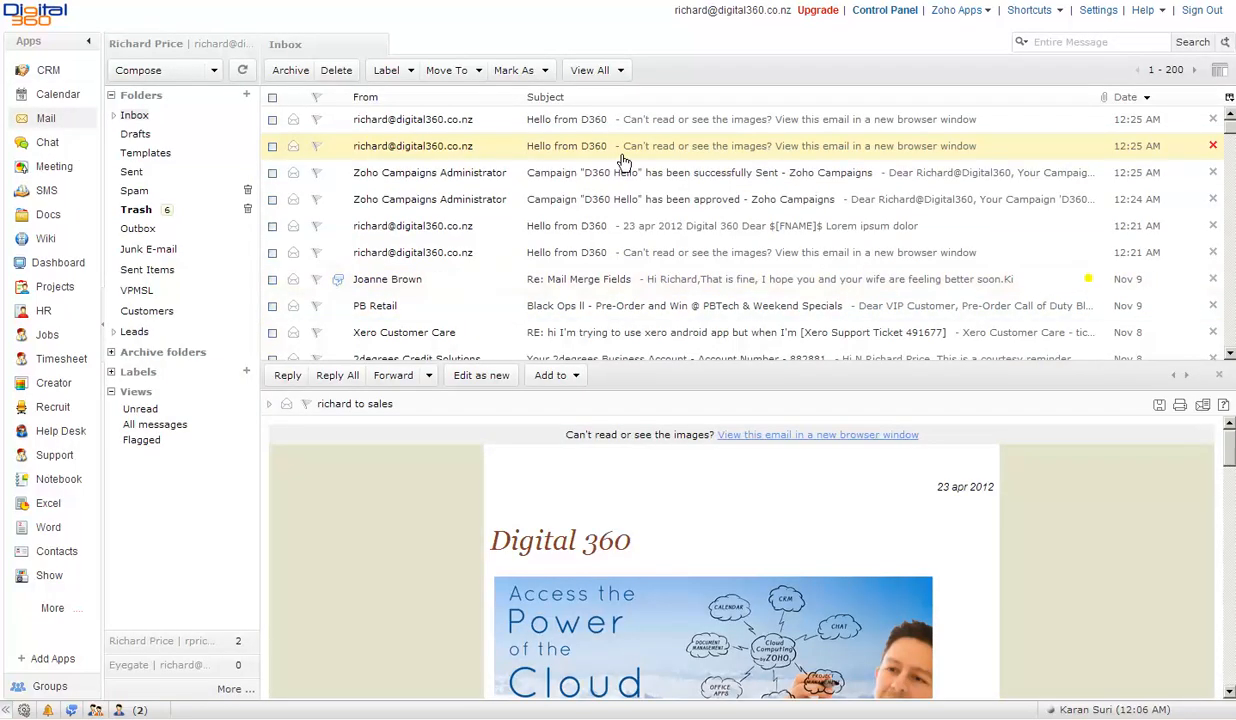
pyautogui.click(668, 201)
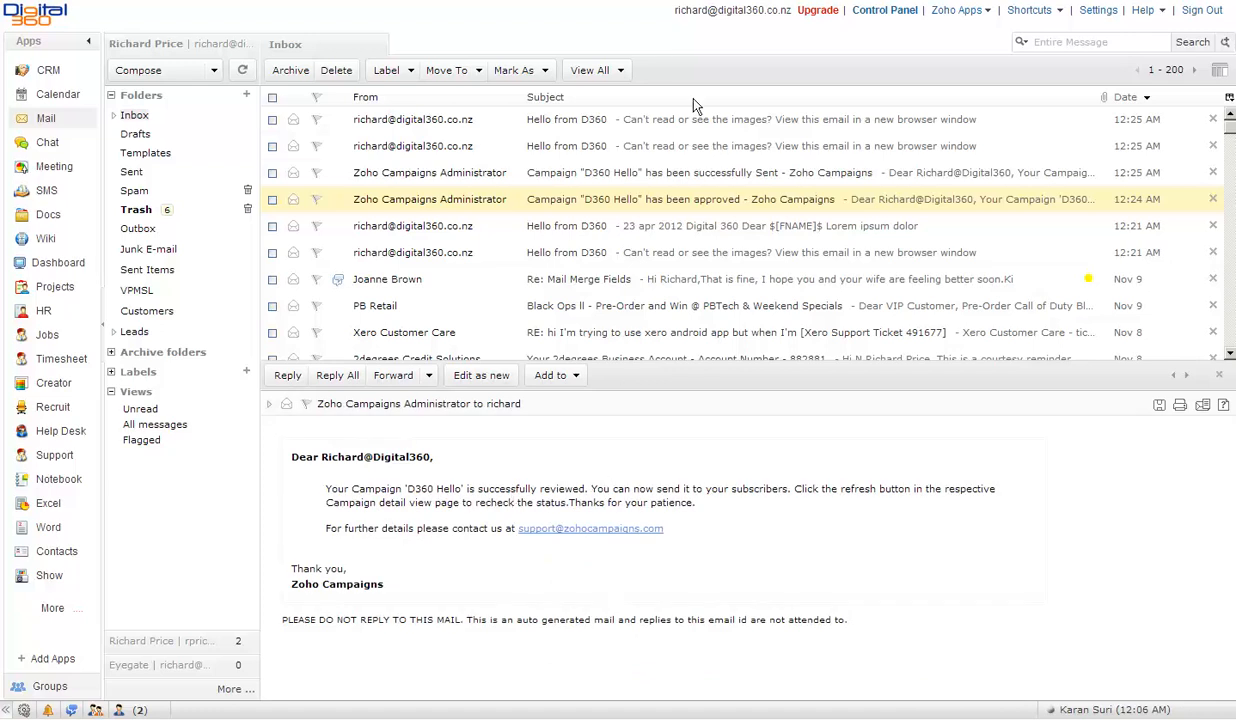
pyautogui.click(597, 150)
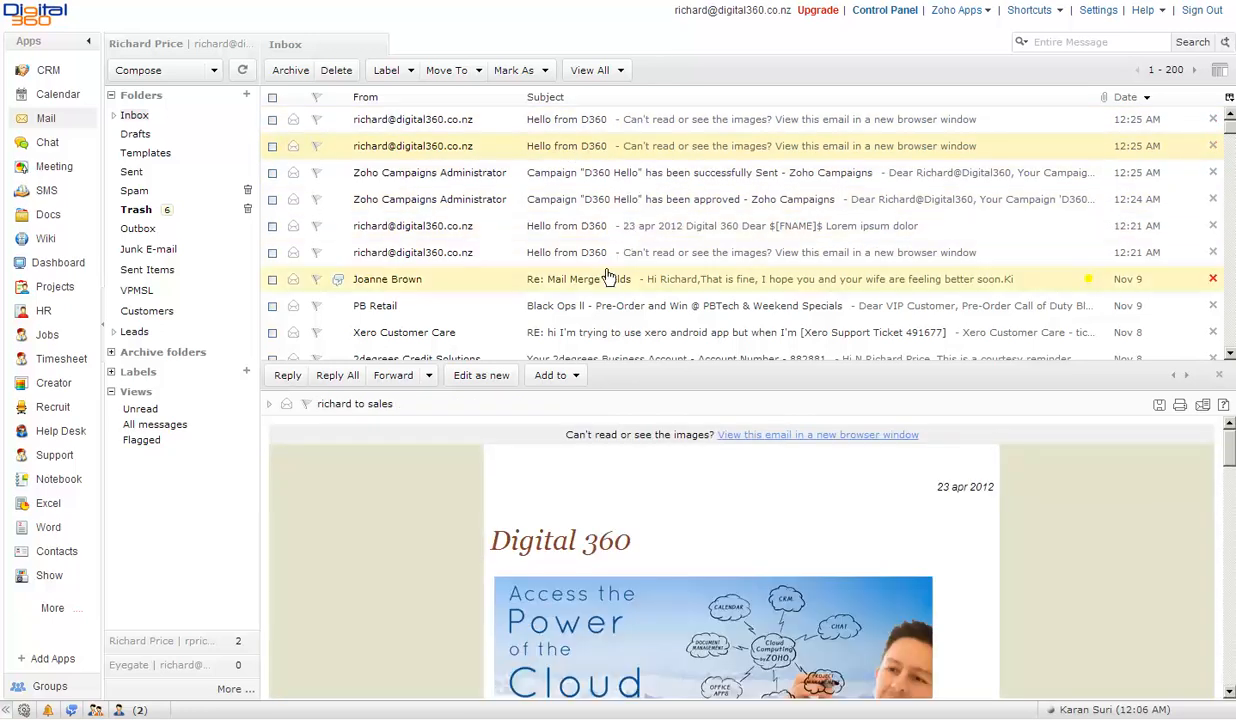
pyautogui.click(628, 230)
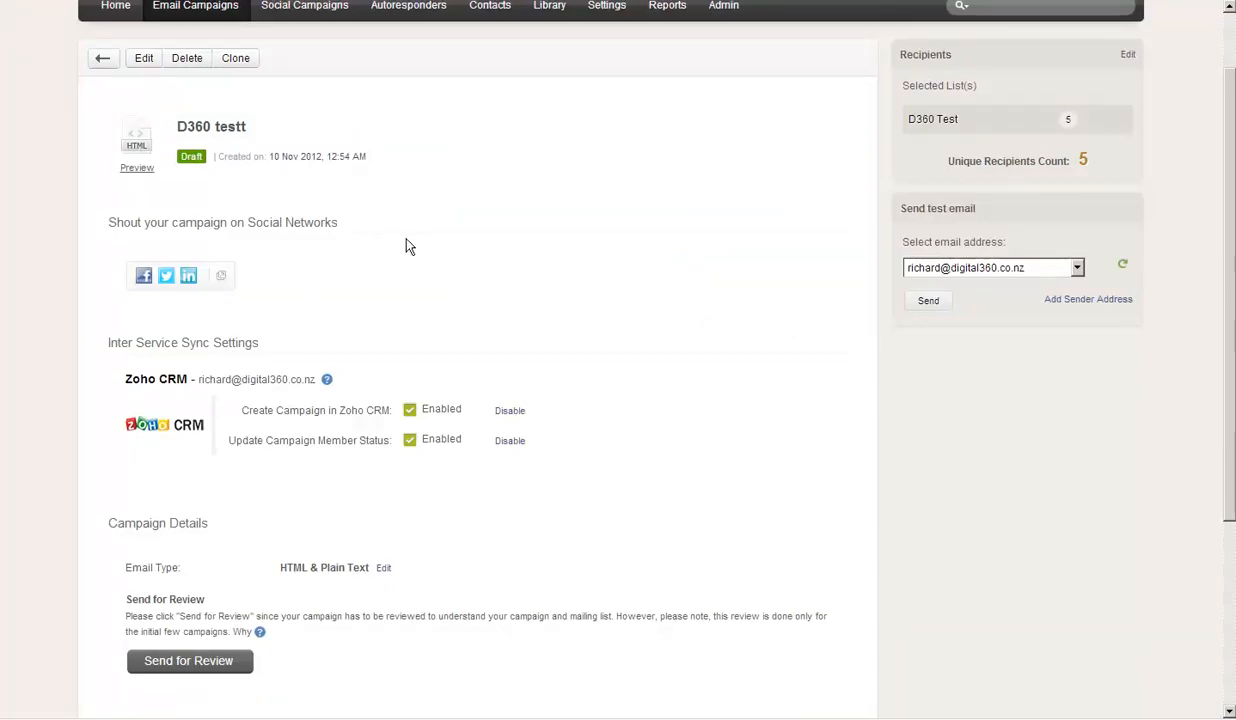
# - Review the D360 Hello report showing 5 emails, 100% delivered and 40% opened
pyautogui.click(102, 58)
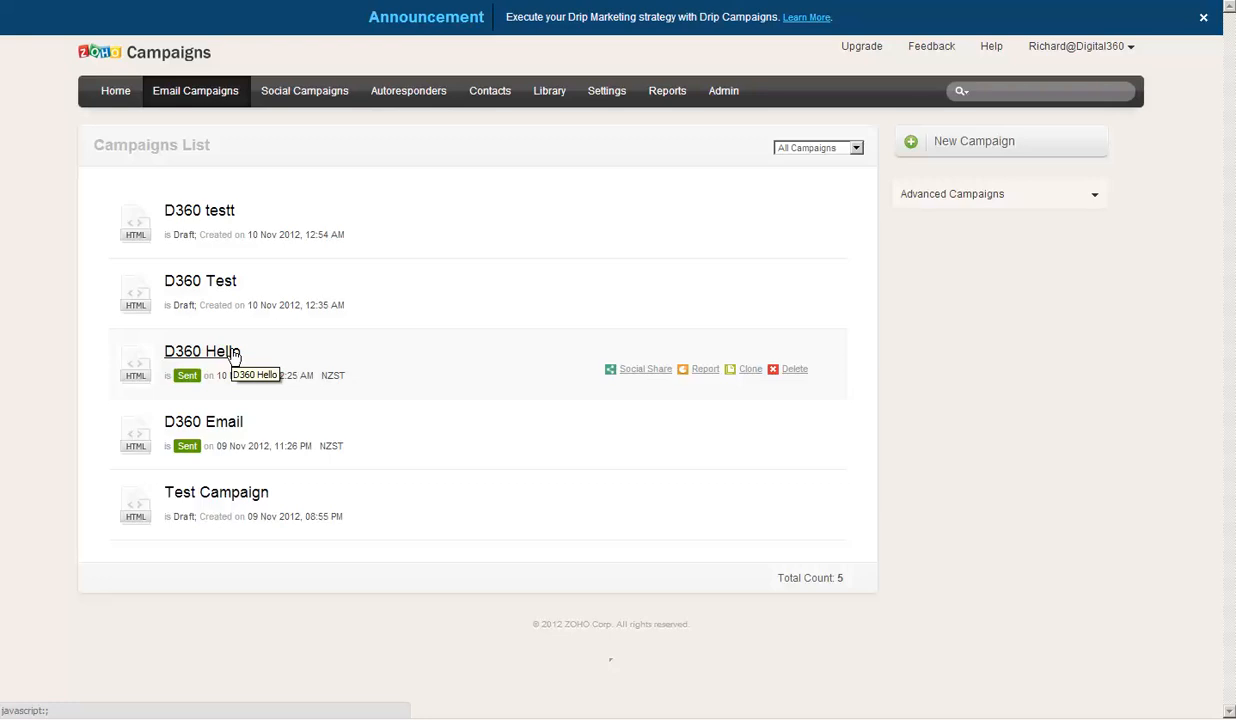
pyautogui.click(234, 356)
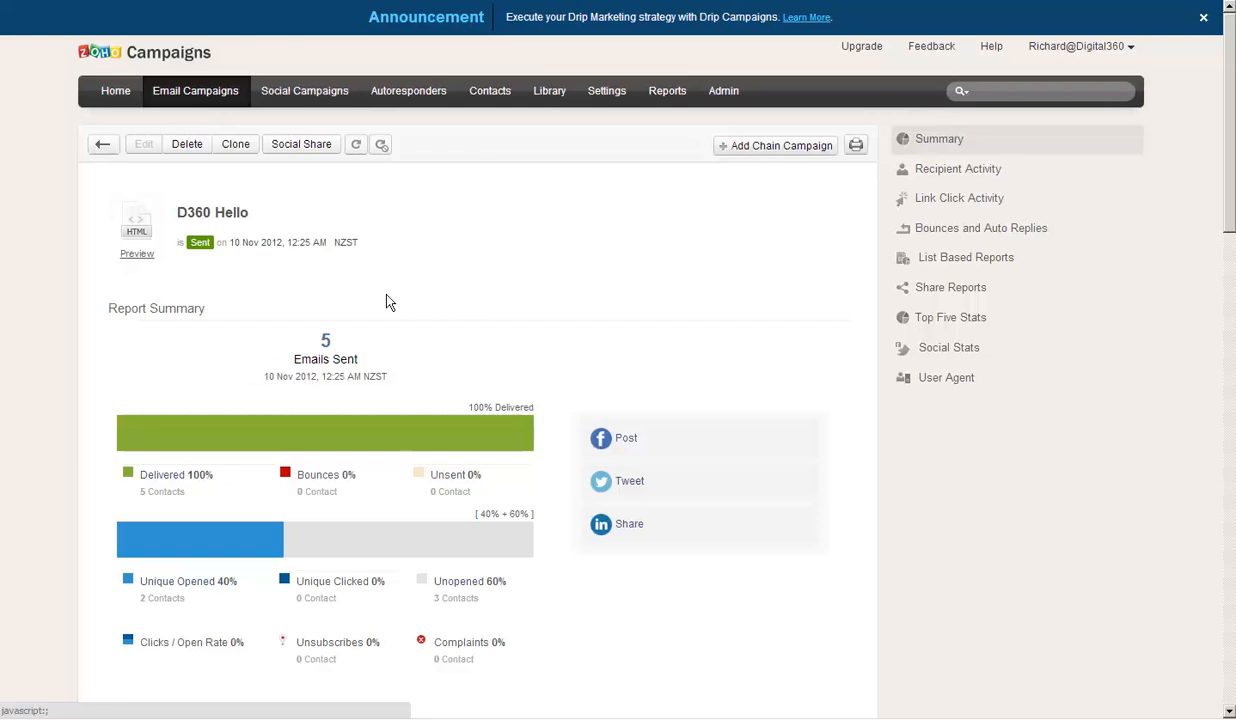
pyautogui.scroll(-3, 452, 275)
pyautogui.scroll(-3, 452, 282)
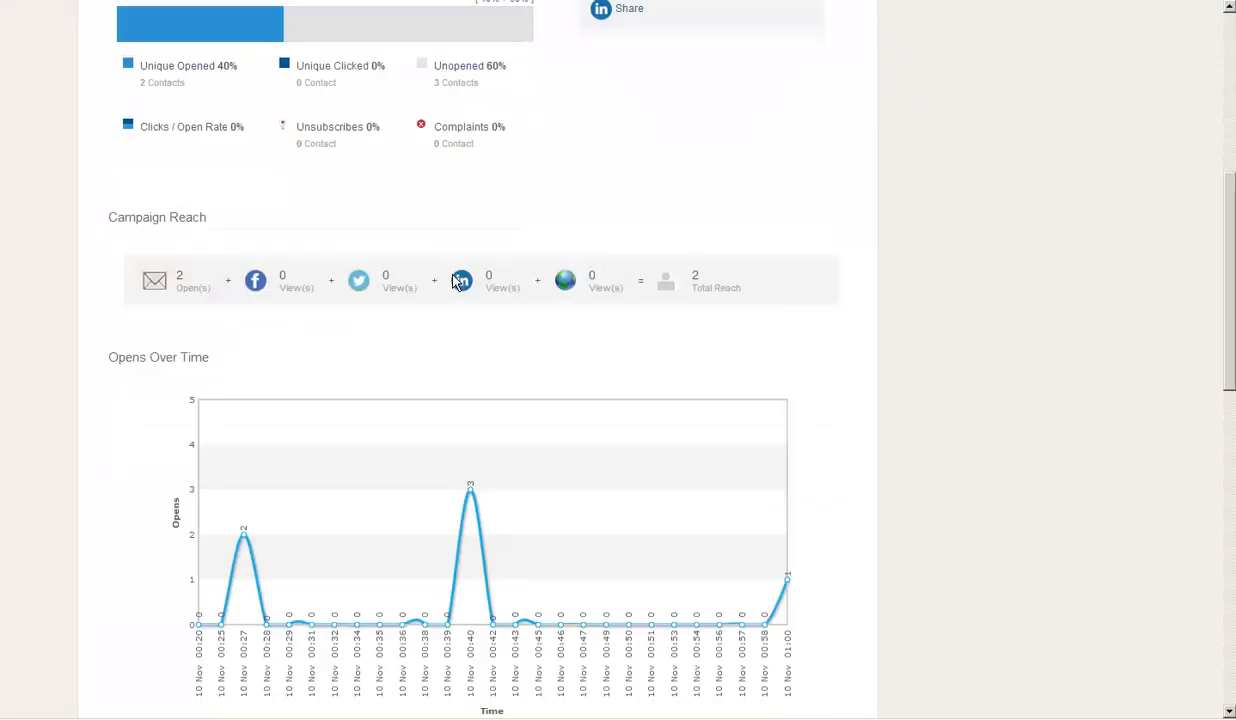
pyautogui.scroll(3, 428, 268)
pyautogui.scroll(3, 389, 243)
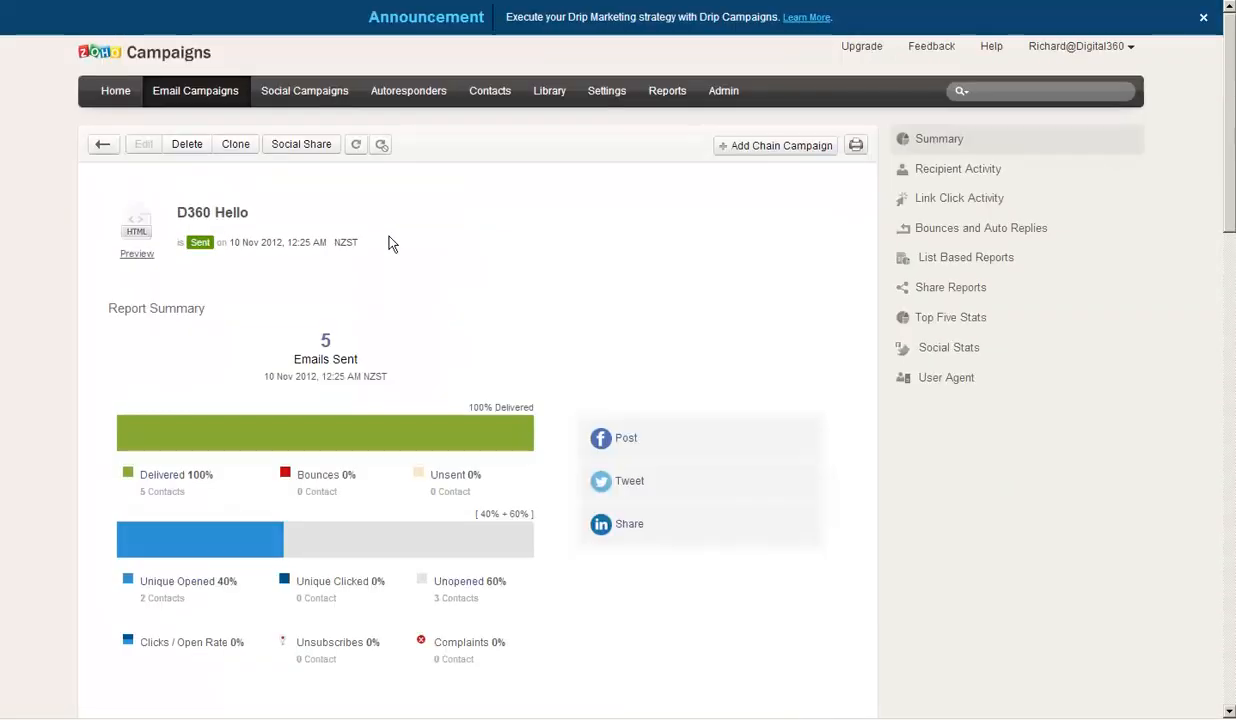
pyautogui.click(104, 146)
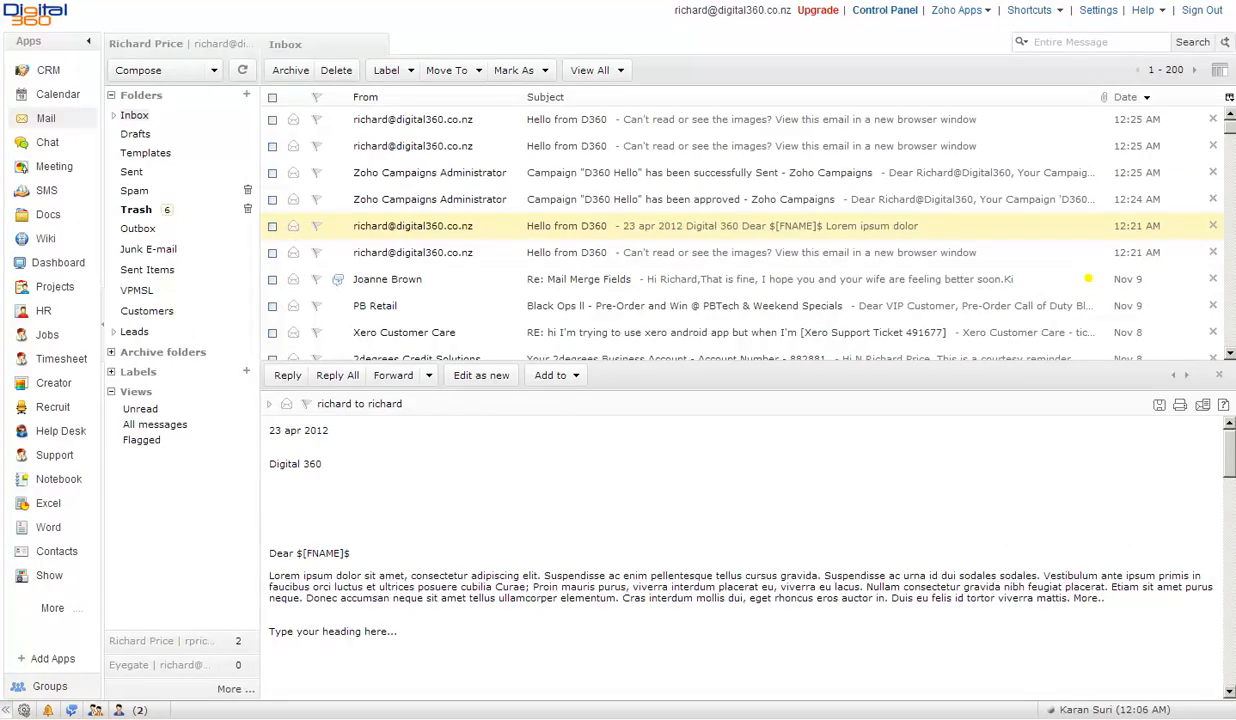
# - Read the second Hello from D360 email sent to the sales address, then switch to CRM
pyautogui.click(613, 146)
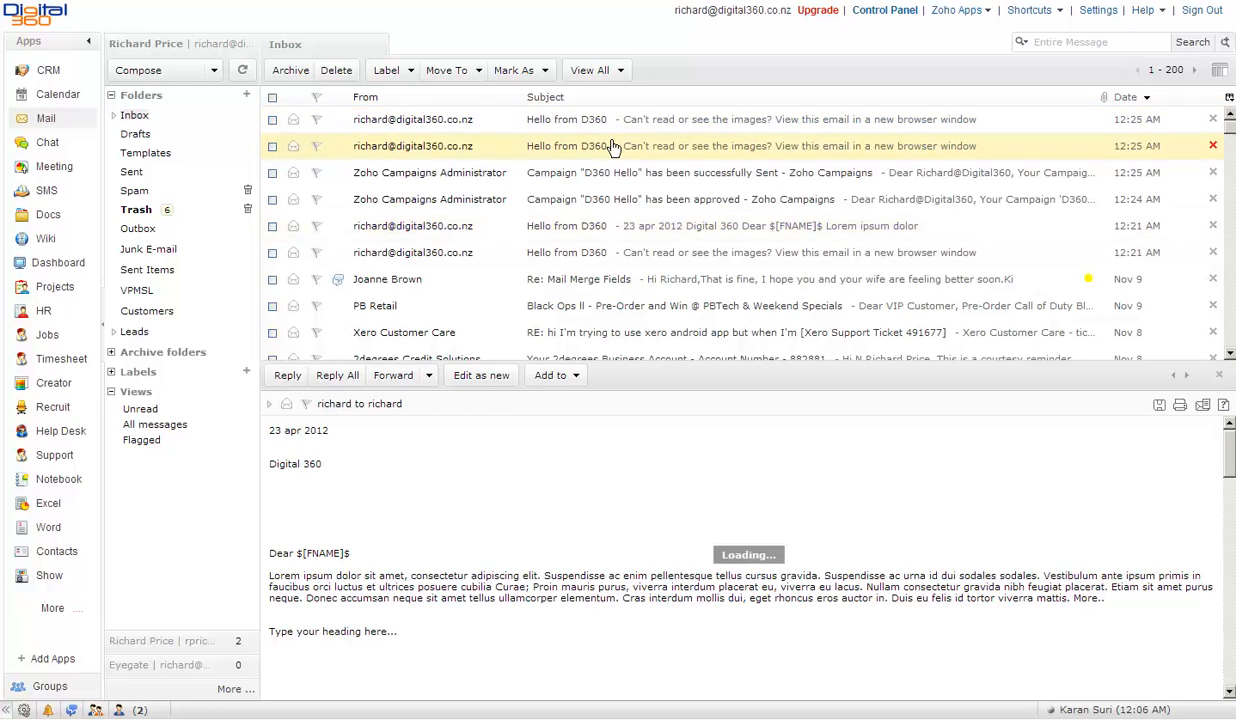
pyautogui.scroll(-4, 616, 503)
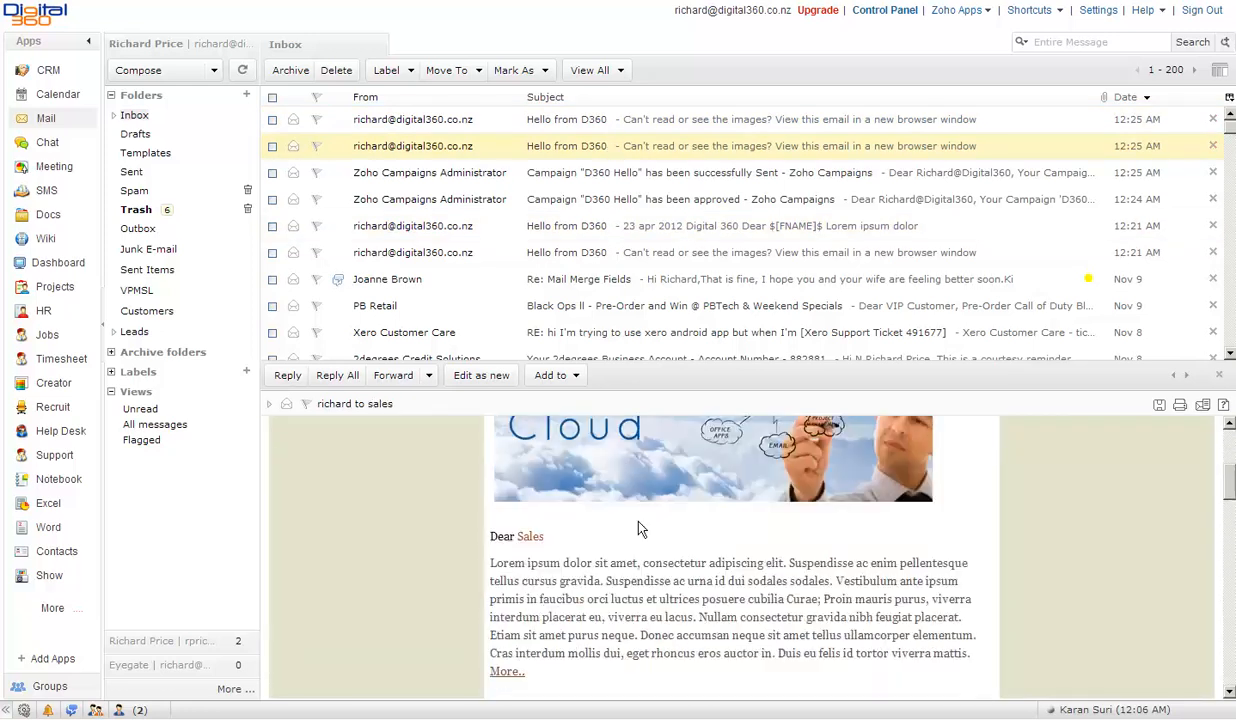
pyautogui.scroll(5, 628, 560)
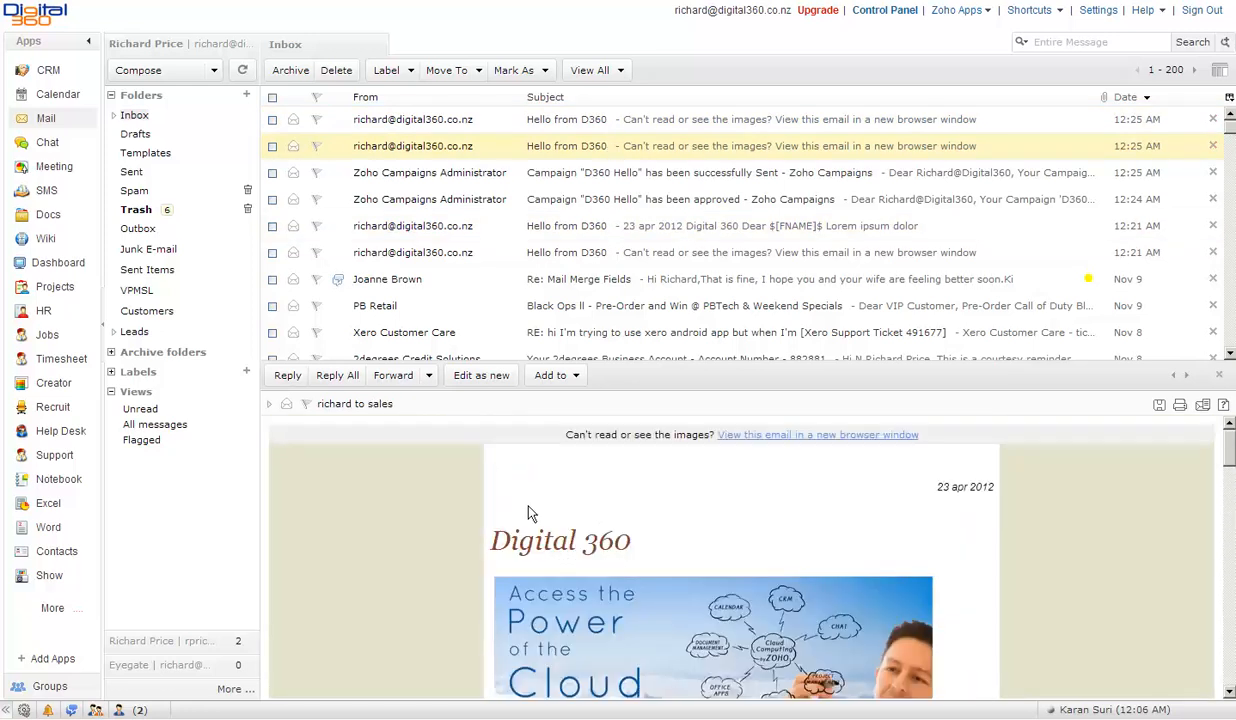
pyautogui.click(47, 72)
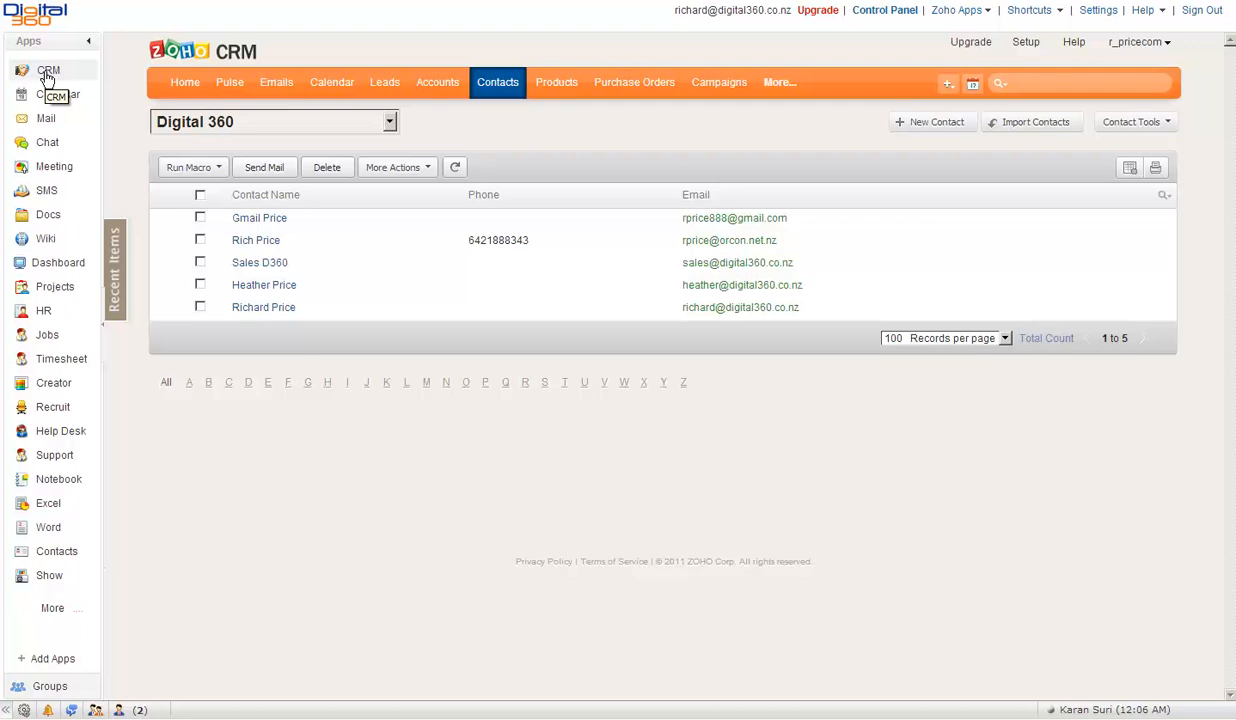
# - Open the Sales D360 contact and collapse its details to reach the Campaigns section
pyautogui.click(256, 266)
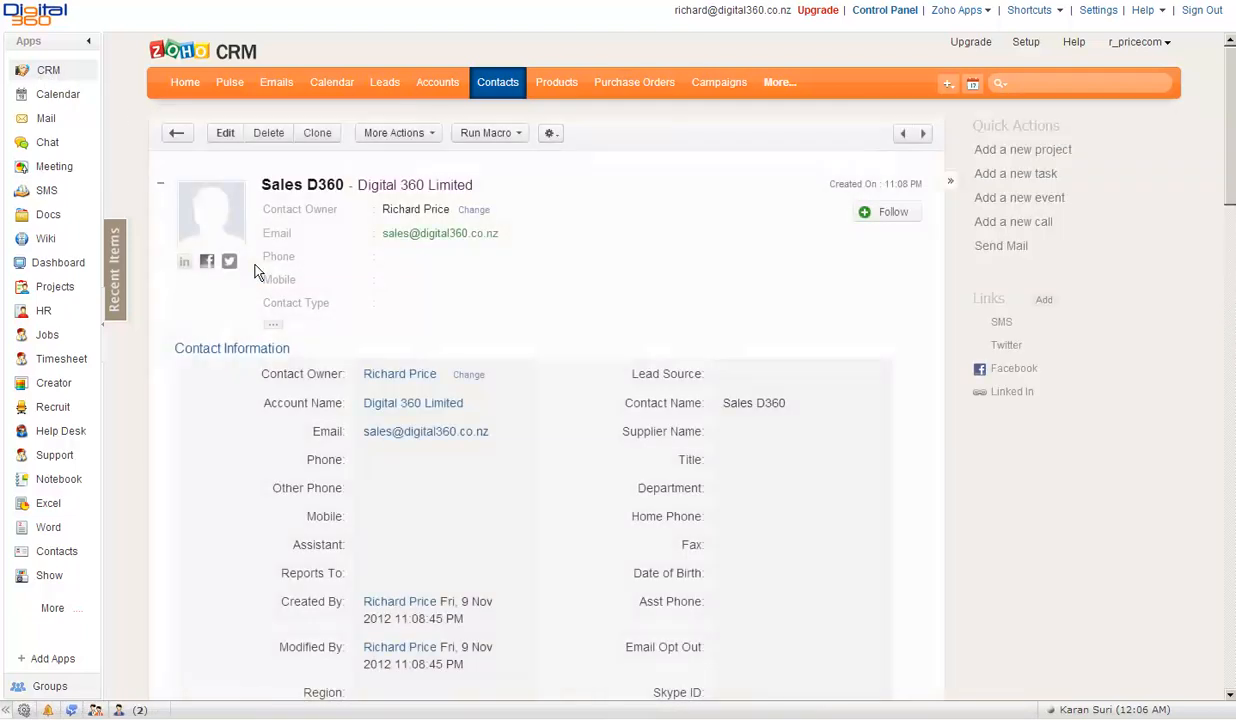
pyautogui.click(273, 324)
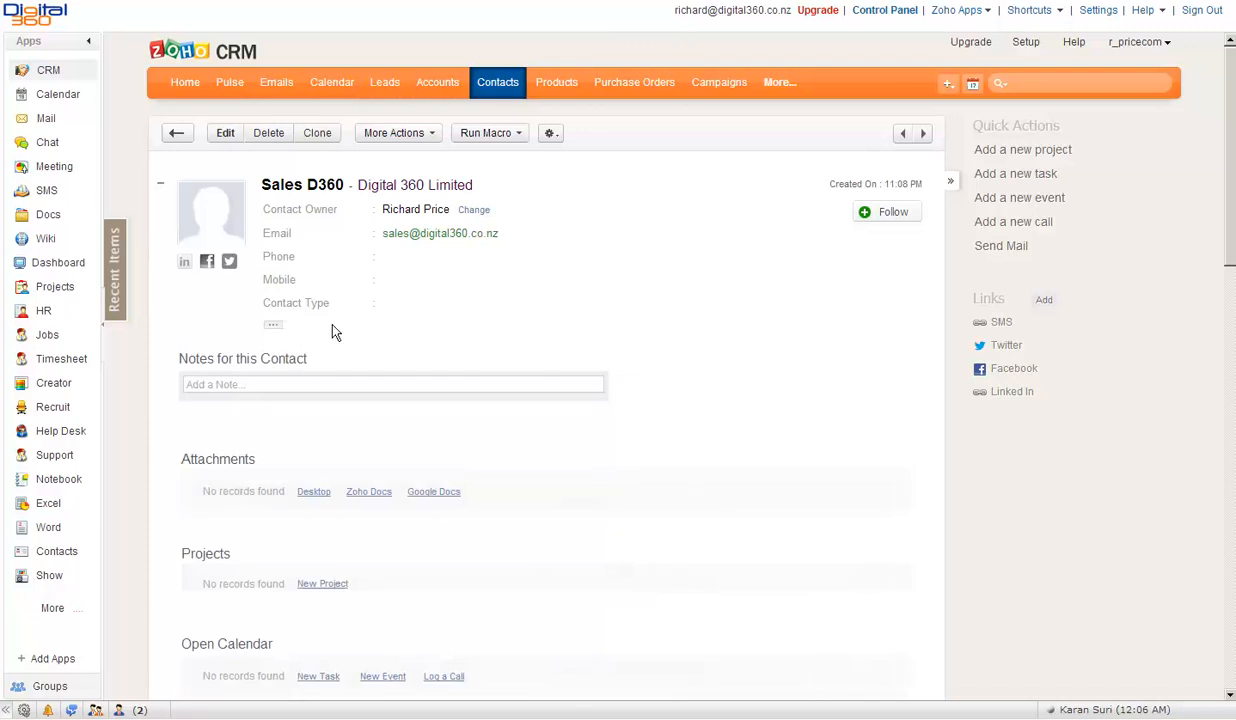
pyautogui.scroll(-3, 325, 335)
pyautogui.scroll(-15, 326, 339)
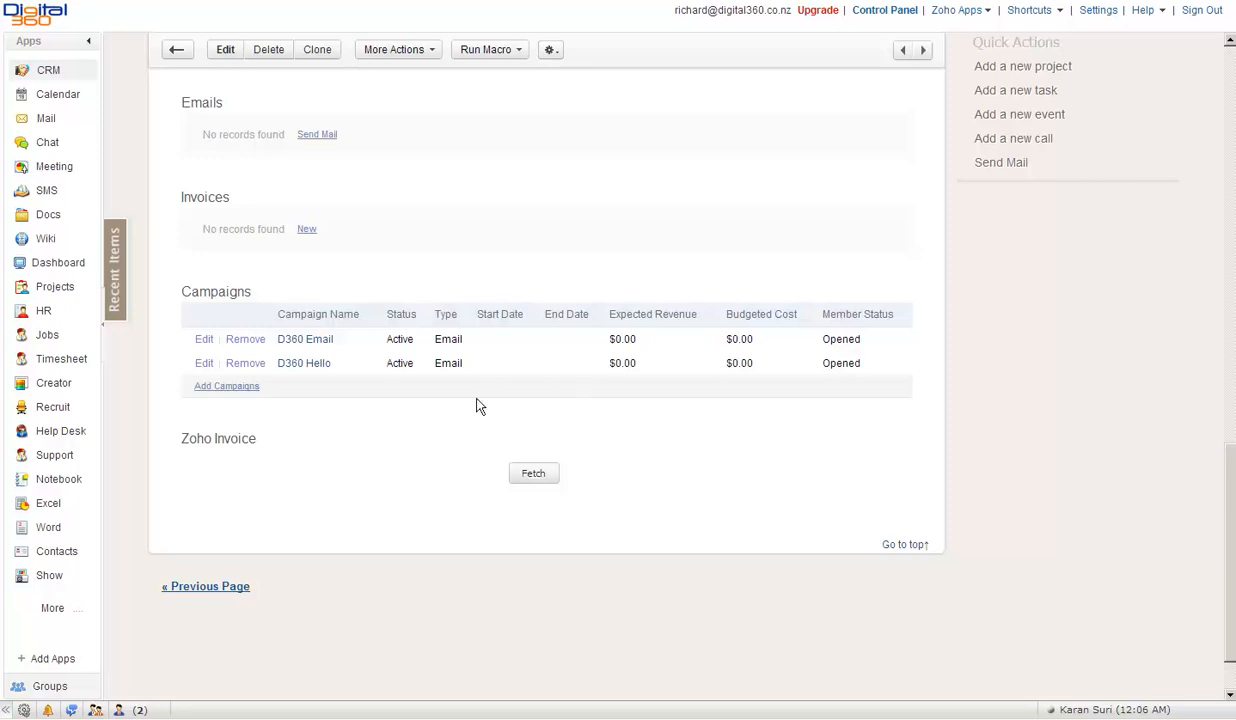
# - Open the D360 Email campaign record and check which members have opened it
pyautogui.click(296, 341)
pyautogui.scroll(-1, 413, 390)
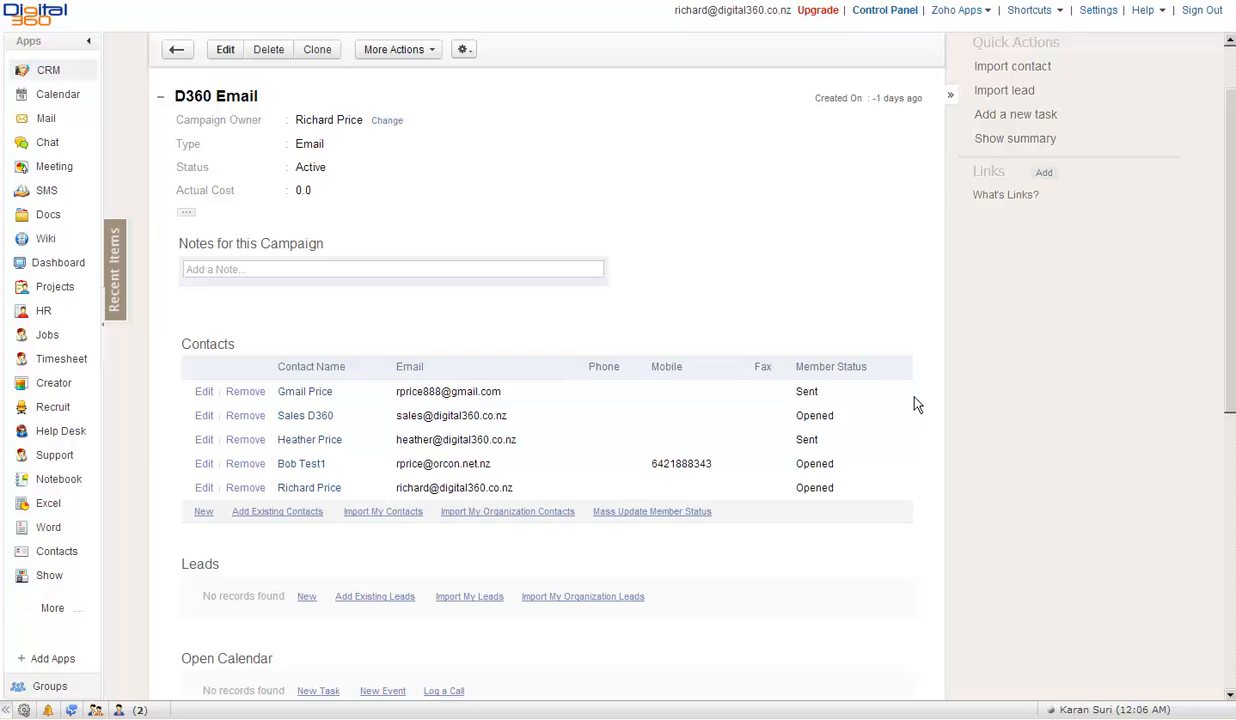
pyautogui.moveTo(815, 485)
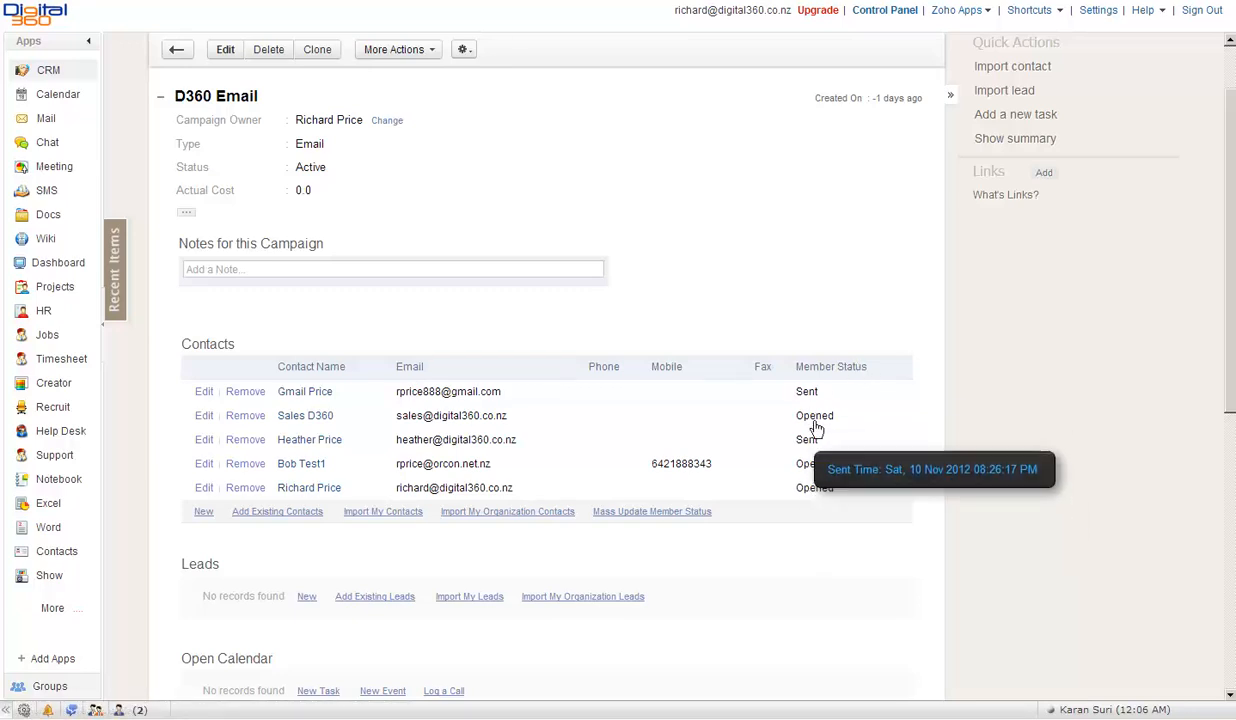
pyautogui.moveTo(814, 395)
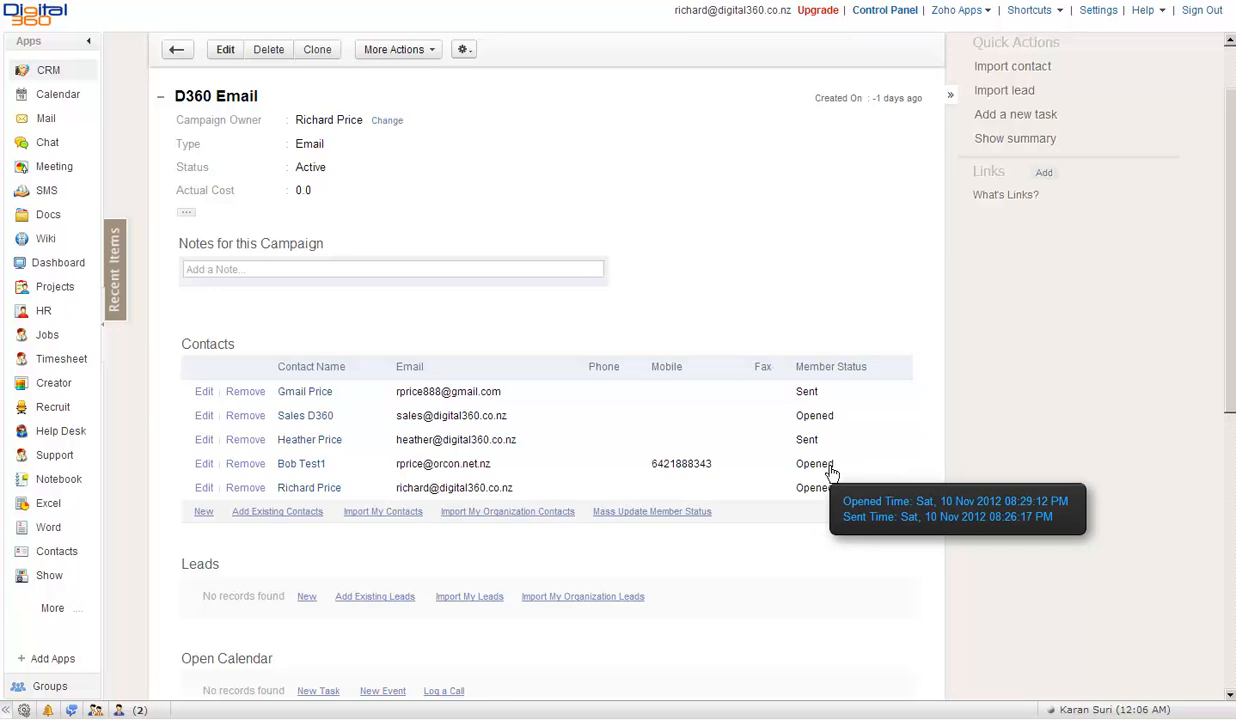
pyautogui.scroll(-1, 831, 470)
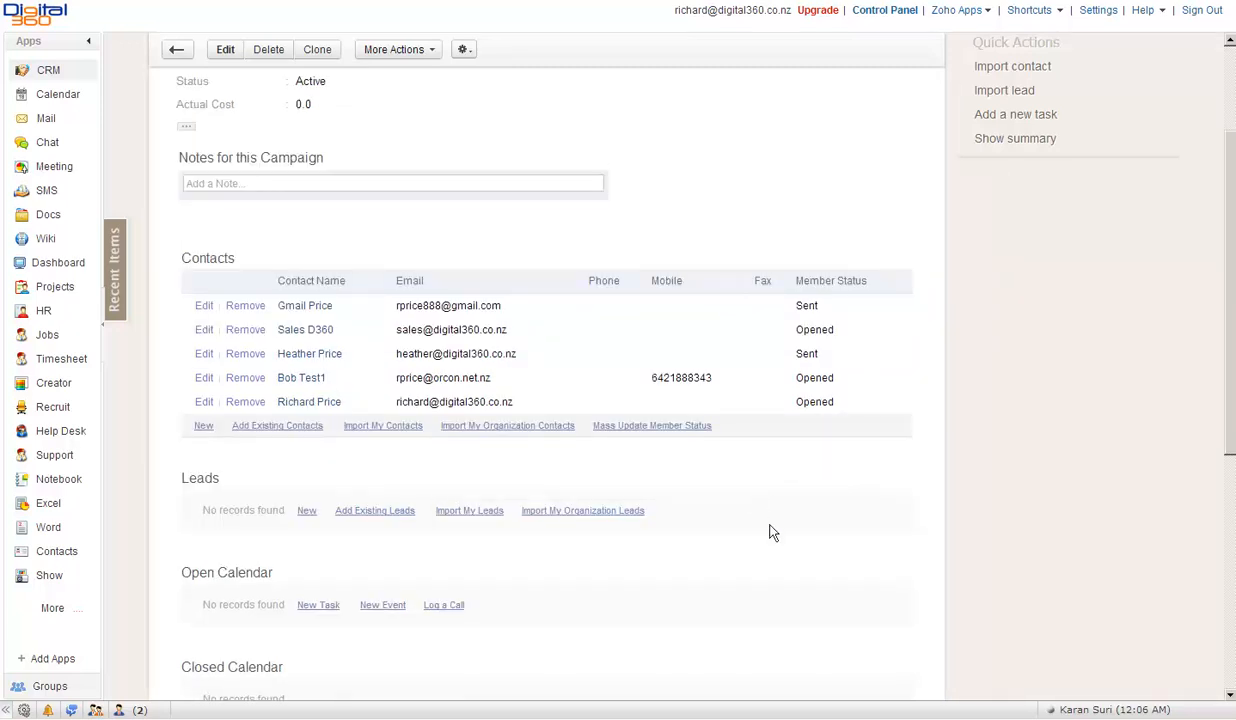
pyautogui.scroll(-1, 772, 535)
pyautogui.scroll(-3, 772, 541)
pyautogui.scroll(6, 770, 544)
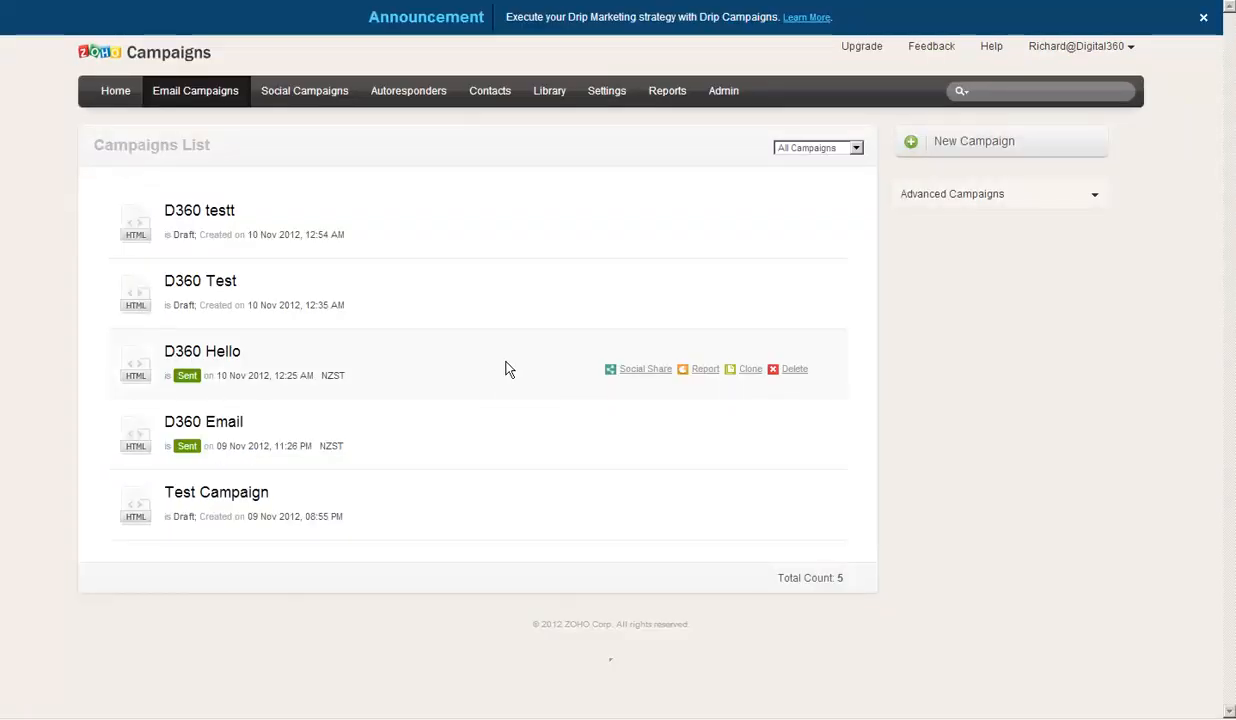
# - Open the D360 Hello report and view which recipients uniquely opened it
pyautogui.click(221, 358)
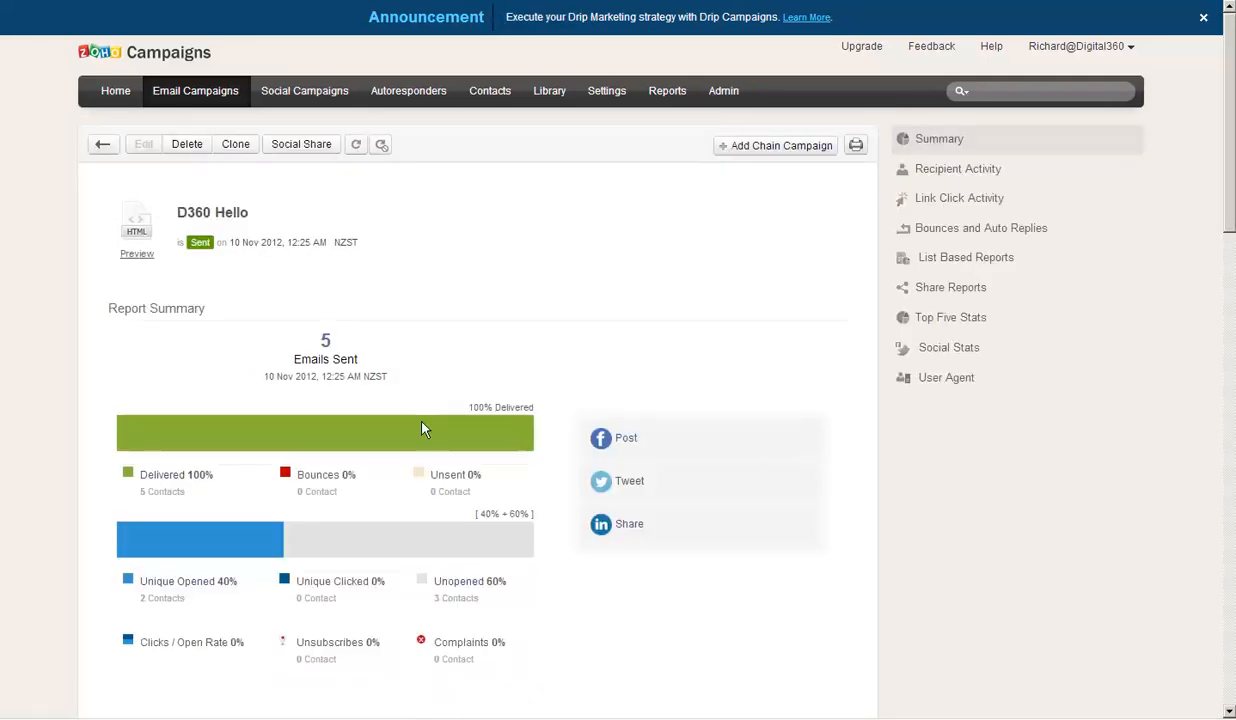
pyautogui.scroll(-3, 400, 565)
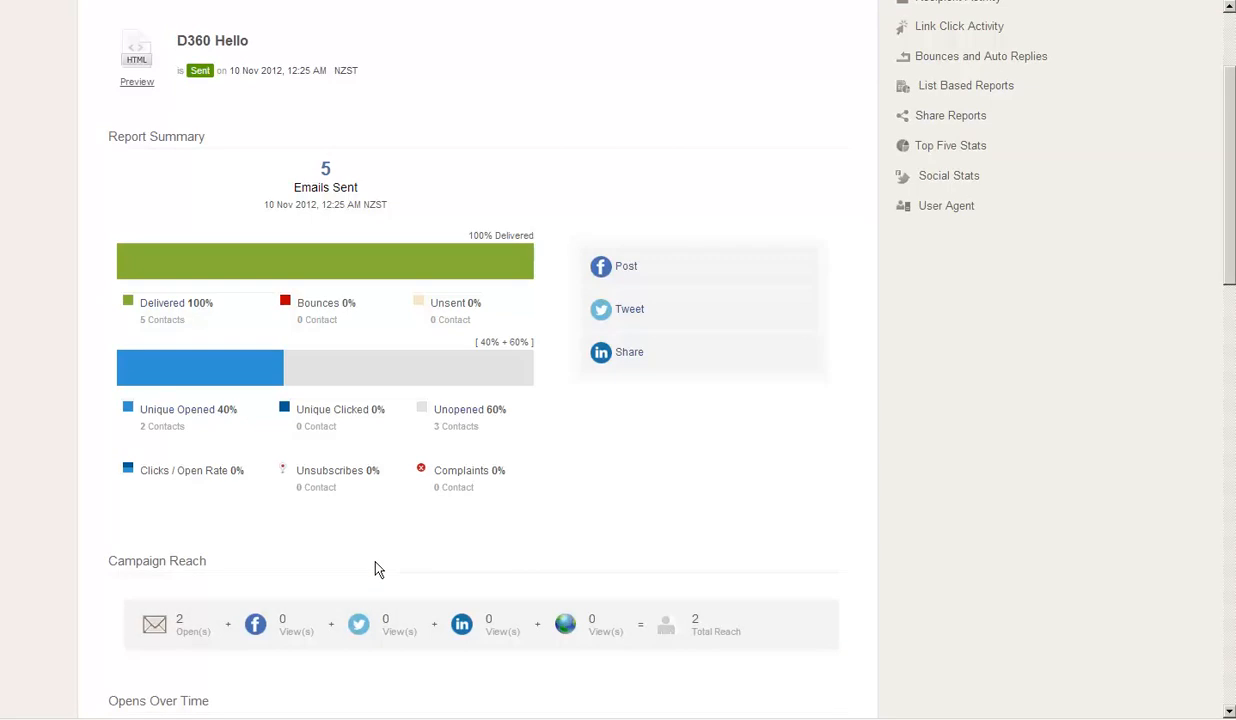
pyautogui.click(190, 417)
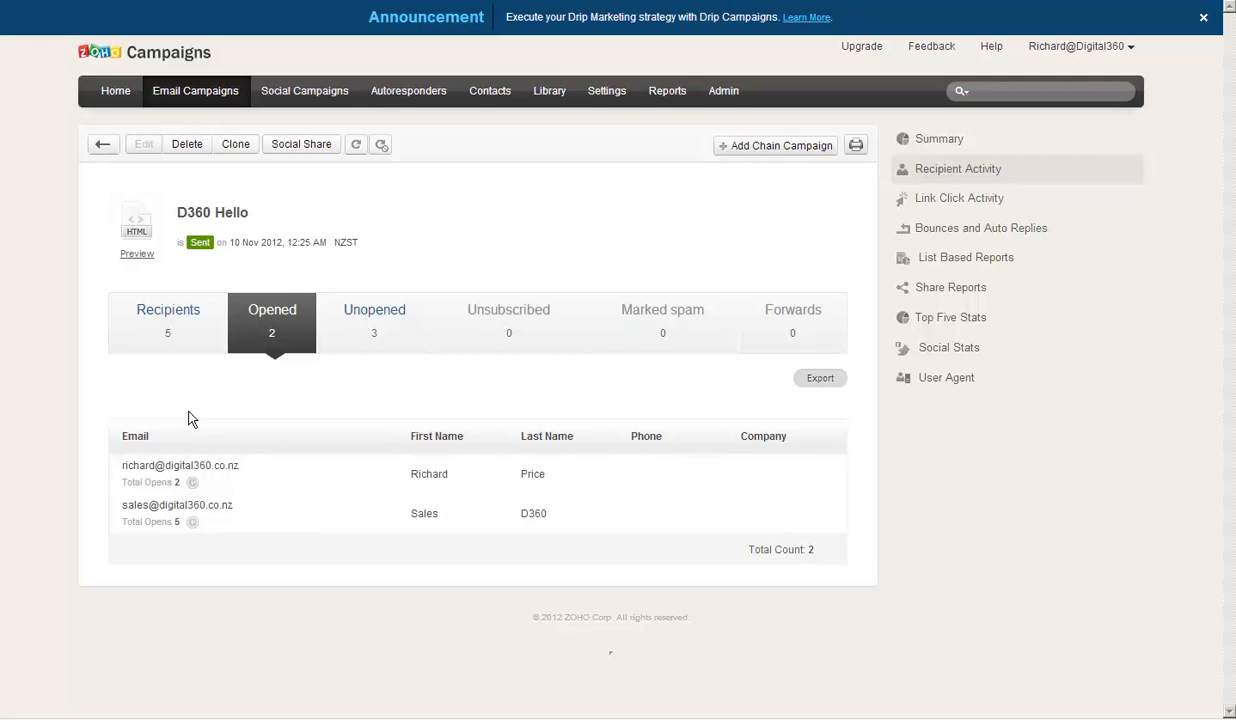
# - Check the link click activity, list-based reports and Top Five Stats, which show 'No stats available'
pyautogui.click(987, 204)
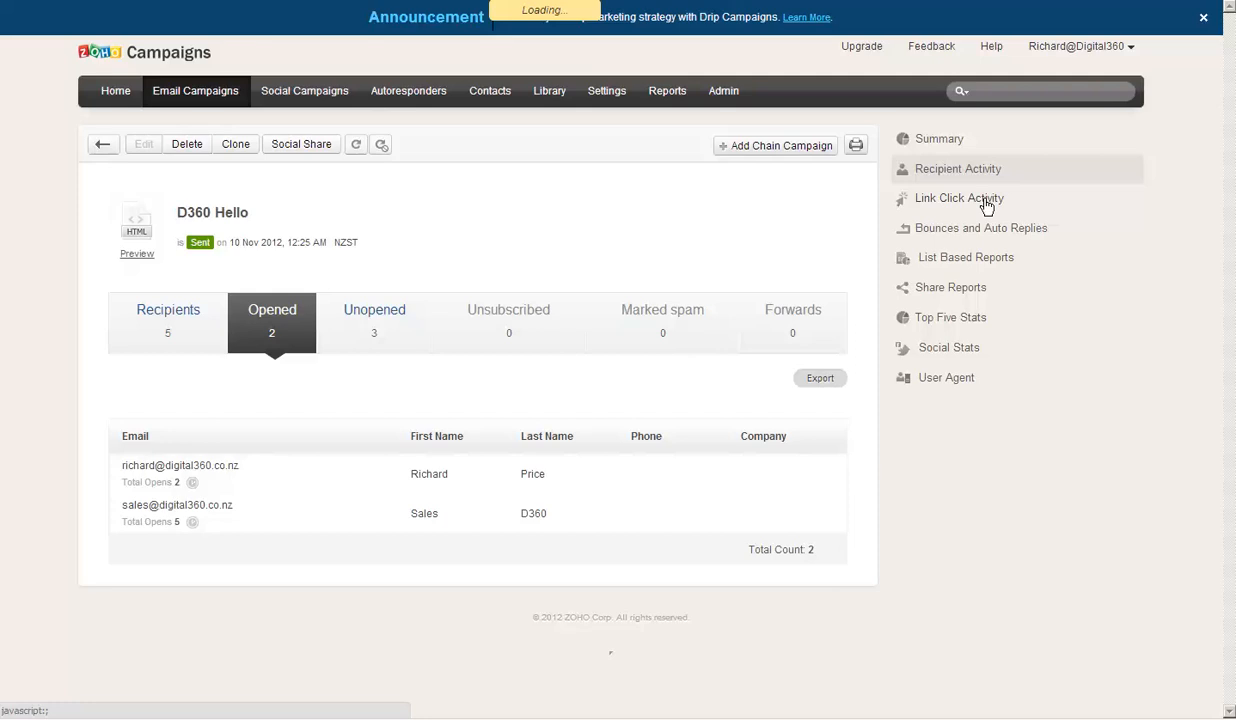
pyautogui.click(965, 262)
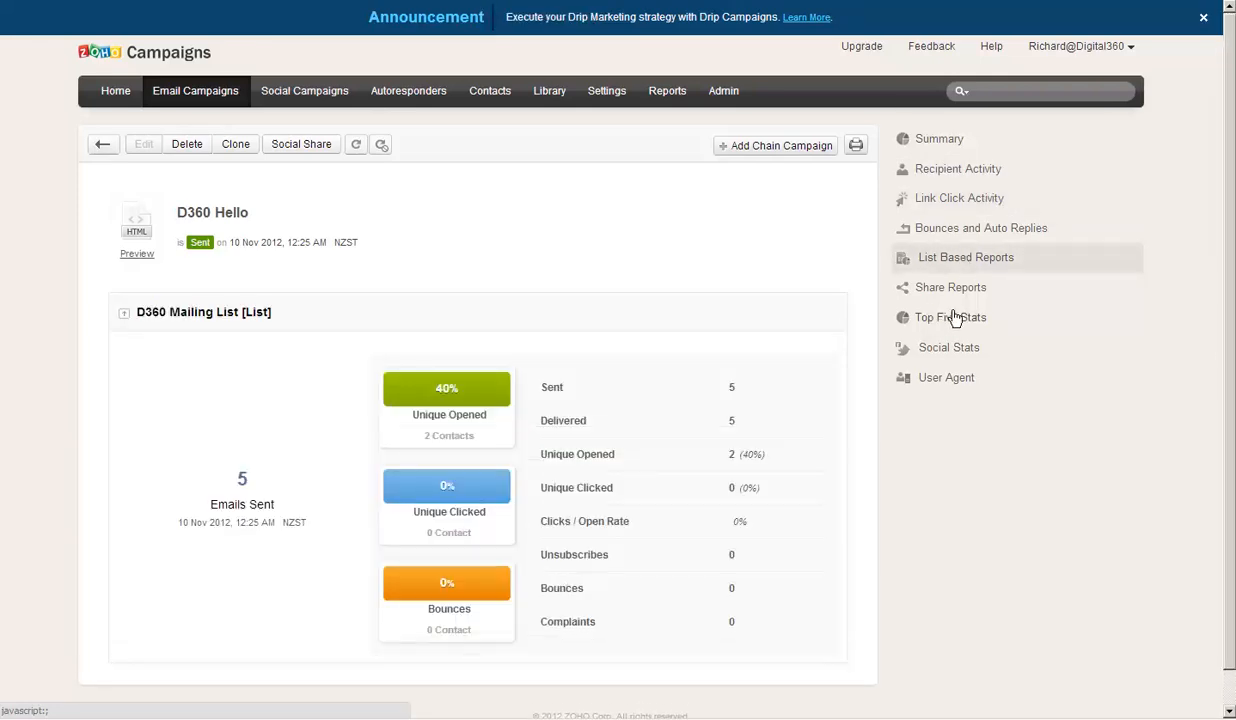
pyautogui.click(955, 318)
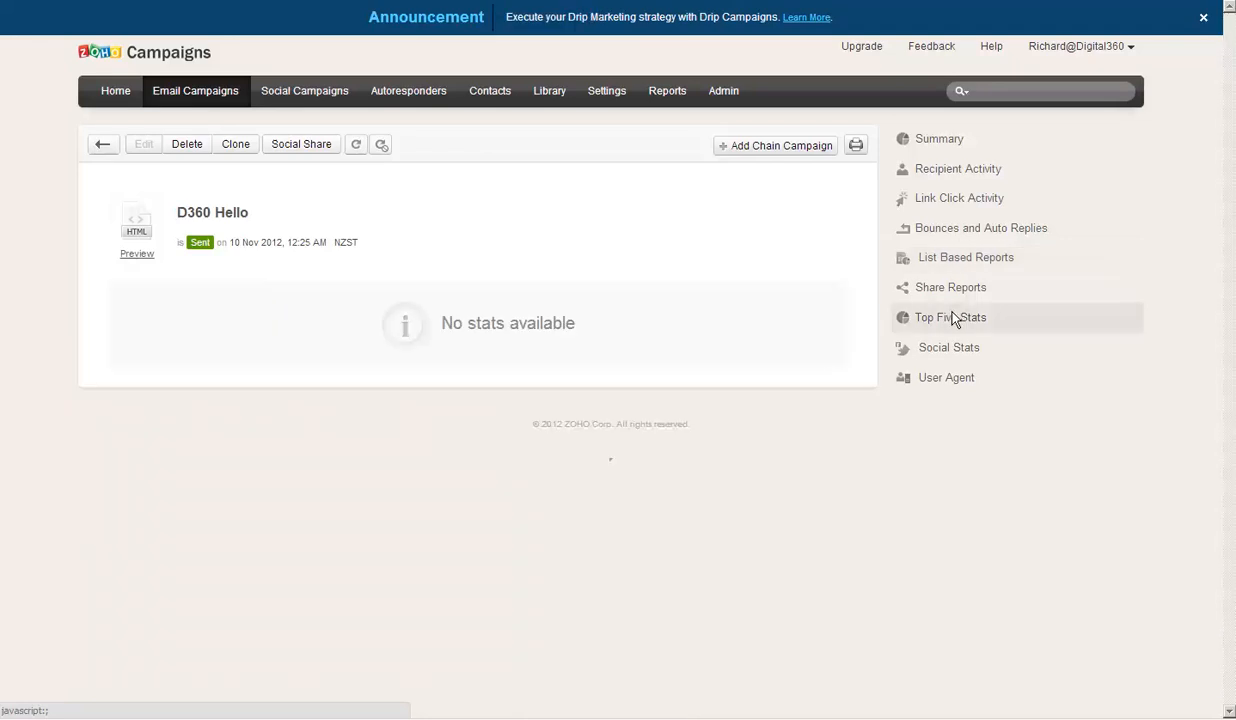
pyautogui.moveTo(1101, 713)
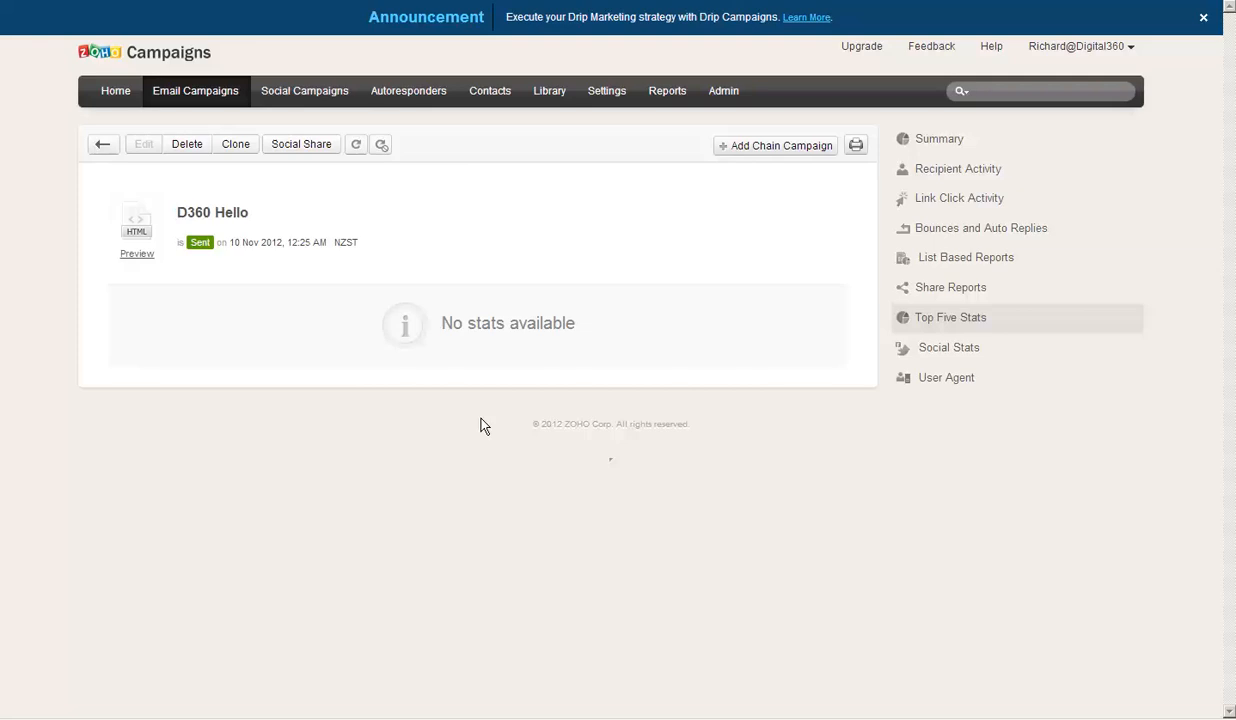
pyautogui.moveTo(995, 705)
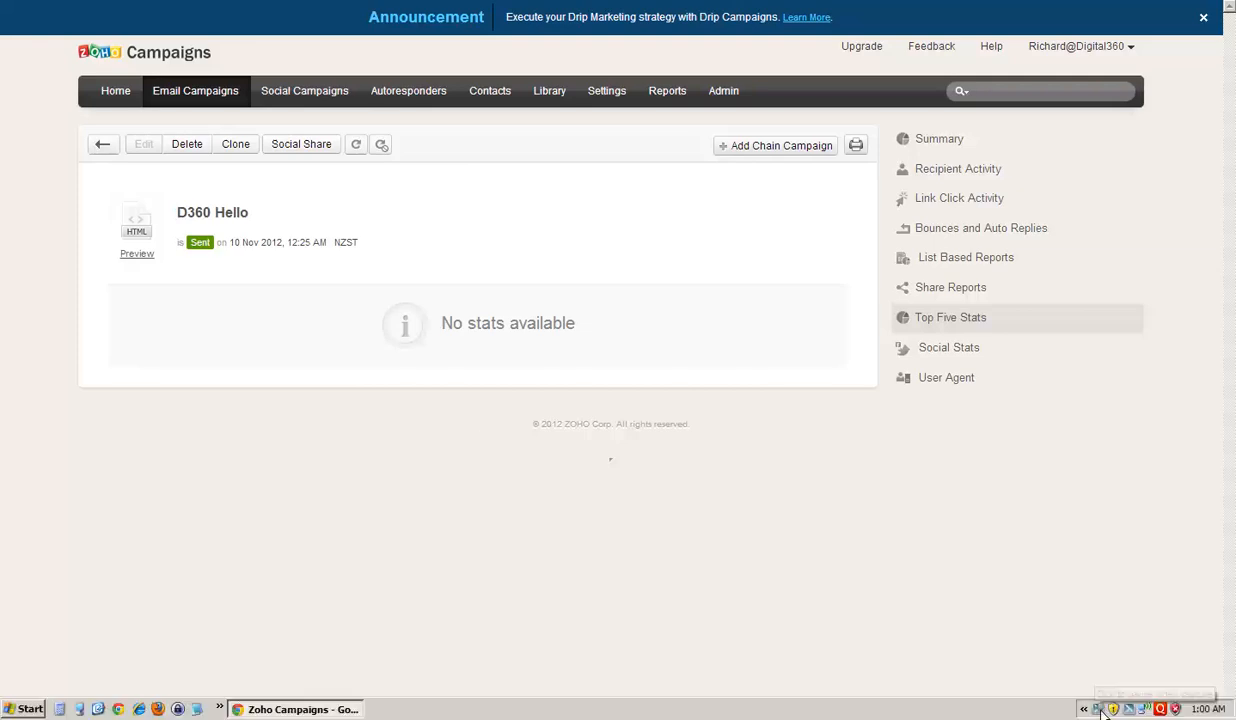